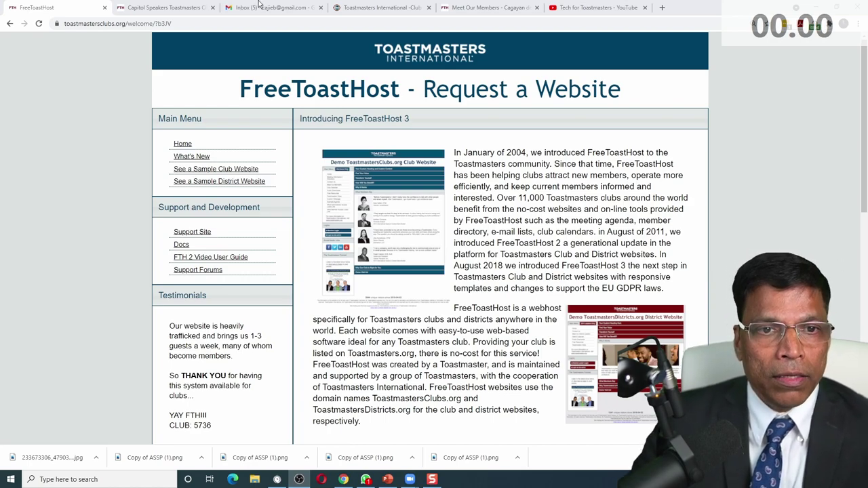
Switch to the Capitol Speakers Toastmasters Club site and scroll through its home page.
click(146, 8)
scroll(378, 161, down, 1)
scroll(378, 161, down, 3)
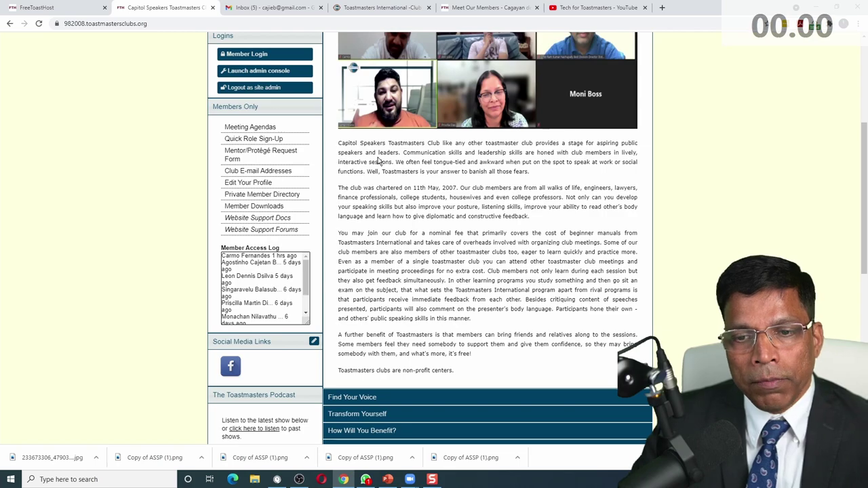
scroll(379, 158, down, 3)
scroll(378, 158, up, 8)
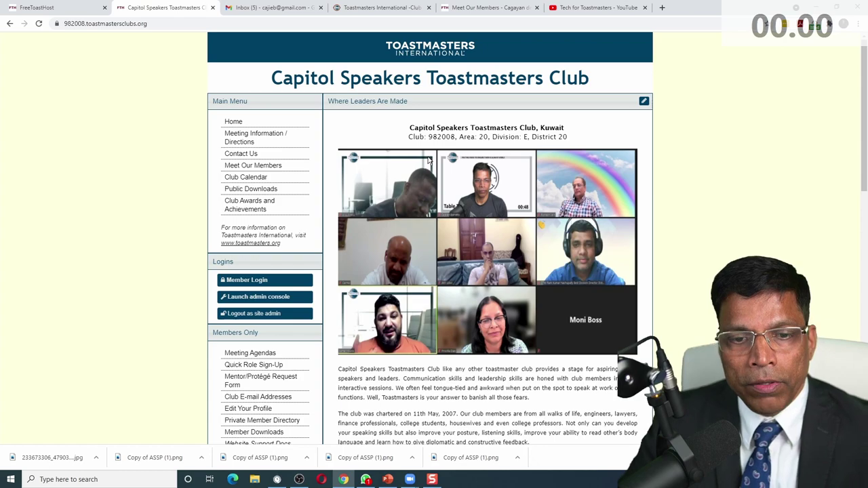
Browse the club's Meet Our Members page, then return to its home page.
click(237, 166)
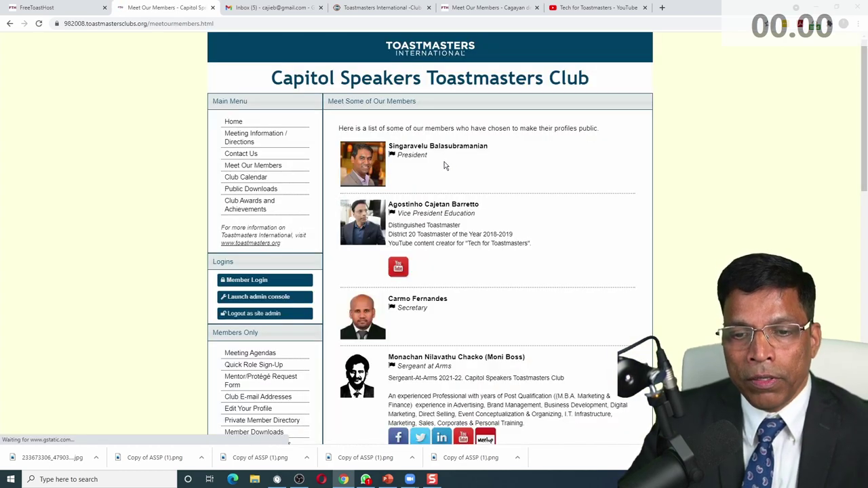
scroll(441, 165, down, 5)
scroll(446, 165, up, 3)
scroll(446, 165, up, 2)
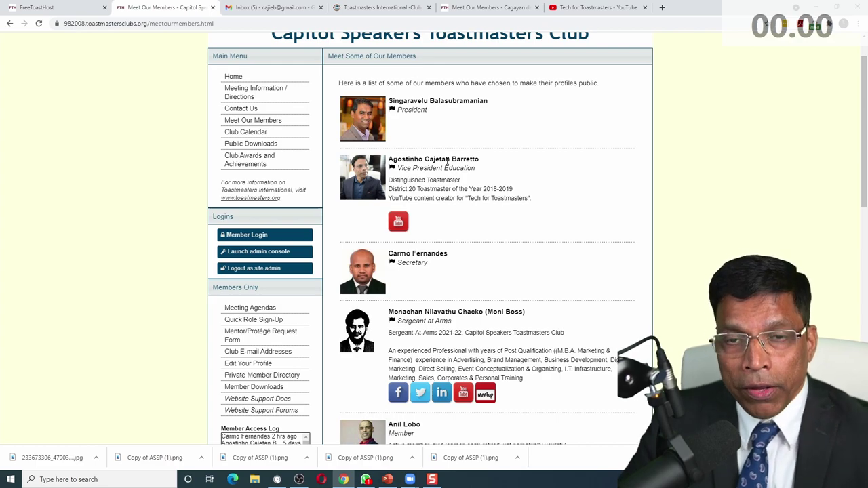
scroll(447, 161, up, 1)
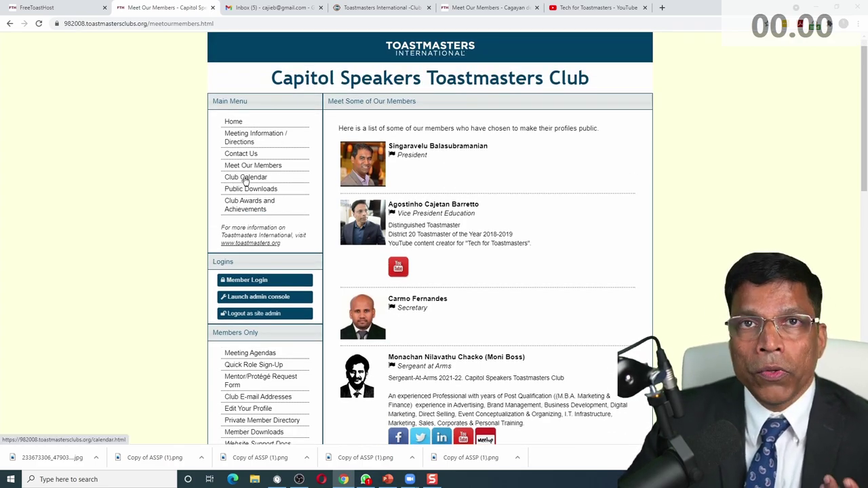
scroll(246, 179, down, 2)
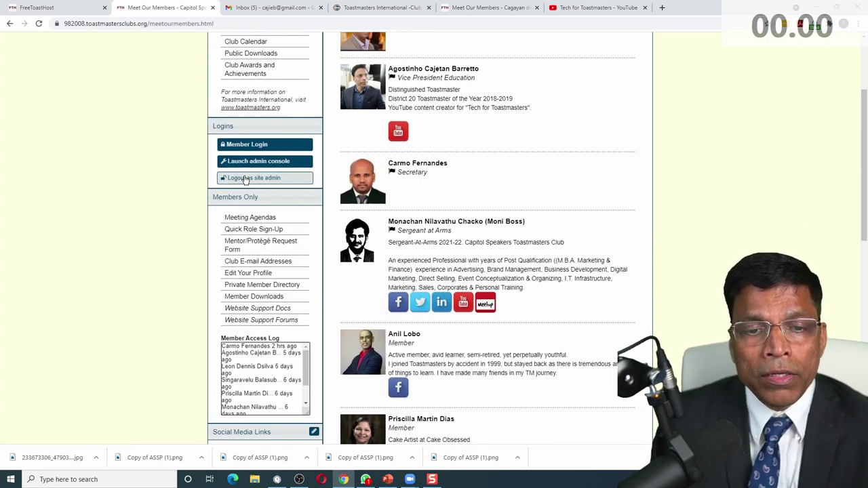
scroll(245, 180, up, 2)
click(233, 122)
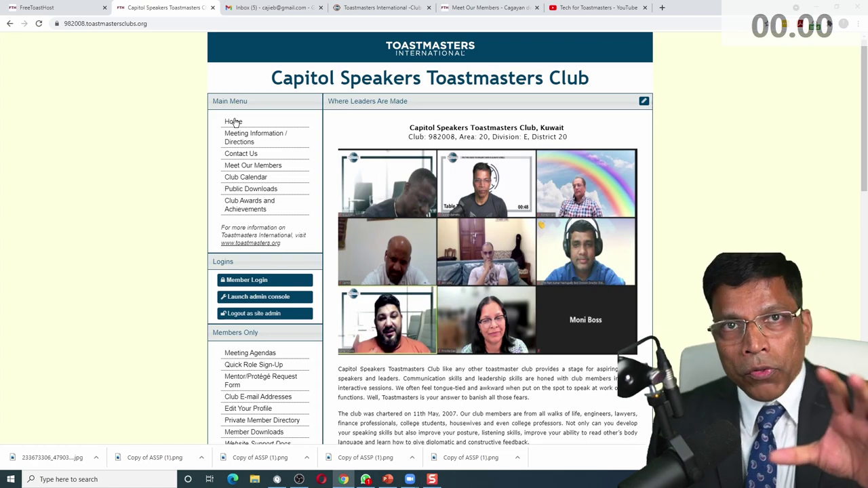
Check club 7011486 in Club Central, then scroll the request page down to the Chartered Club Website form.
click(65, 9)
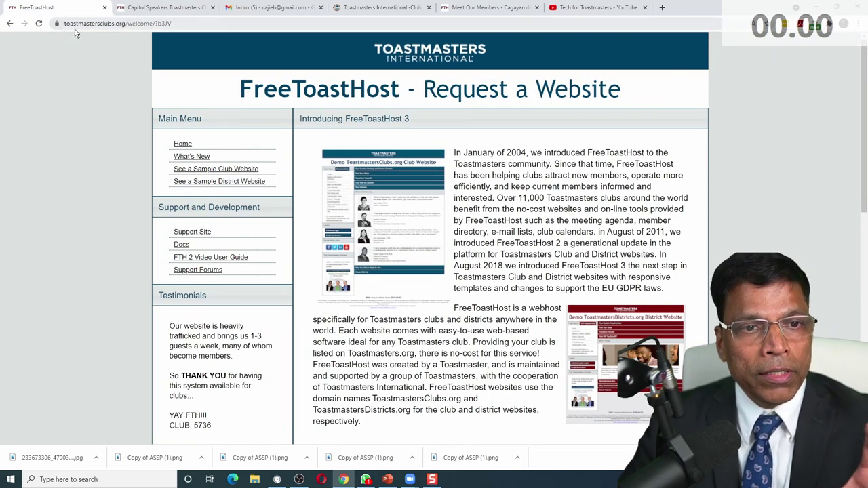
click(215, 23)
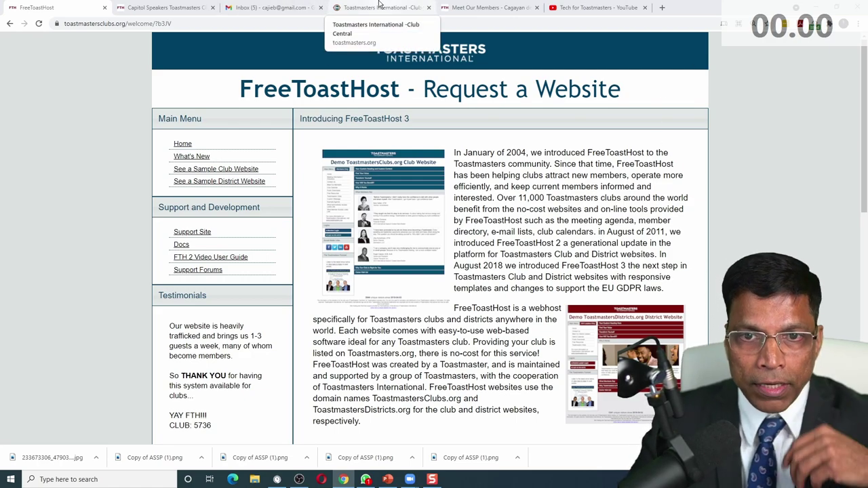
click(379, 7)
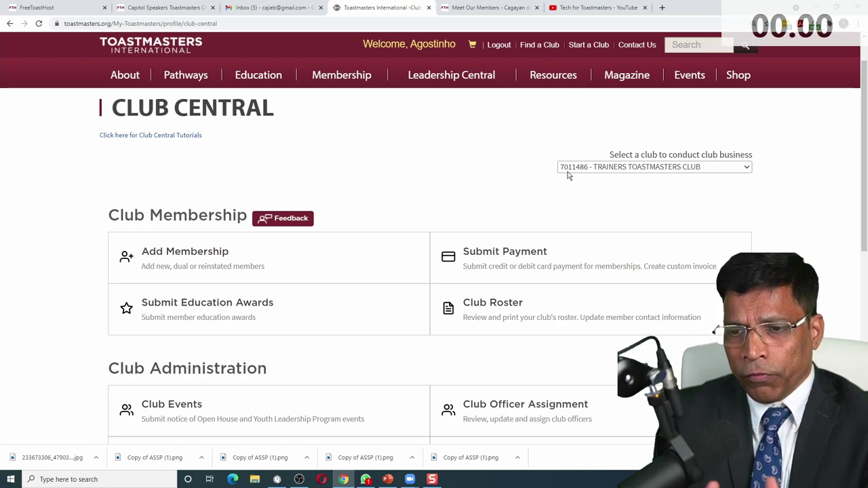
click(74, 6)
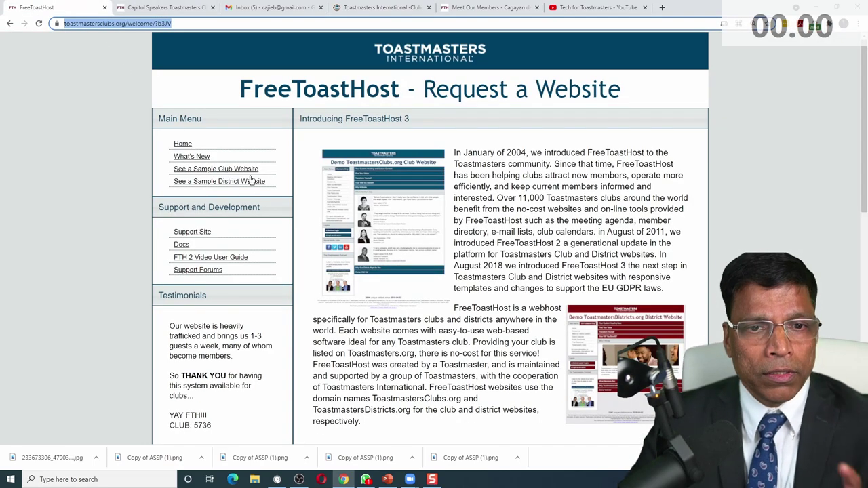
scroll(399, 268, down, 3)
scroll(399, 268, down, 3)
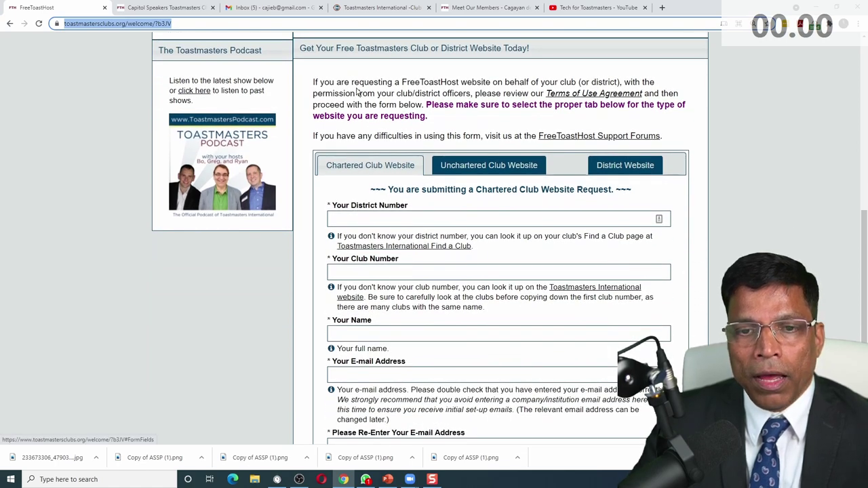
Enter district 20 and club number 7011486, and confirm it is Trainers Toastmasters Club.
click(363, 218)
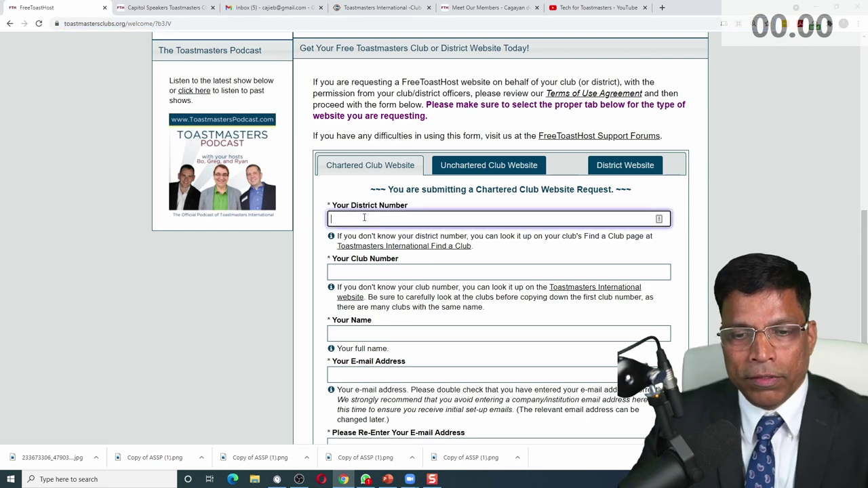
text(20)
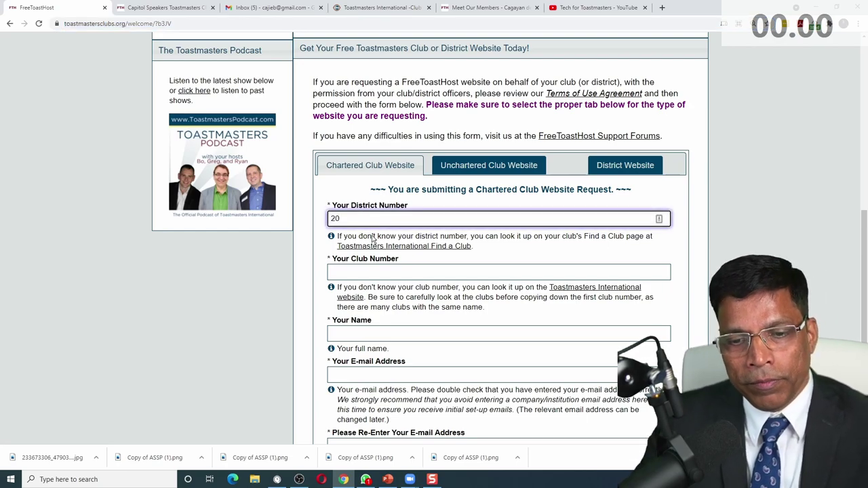
click(359, 274)
click(343, 326)
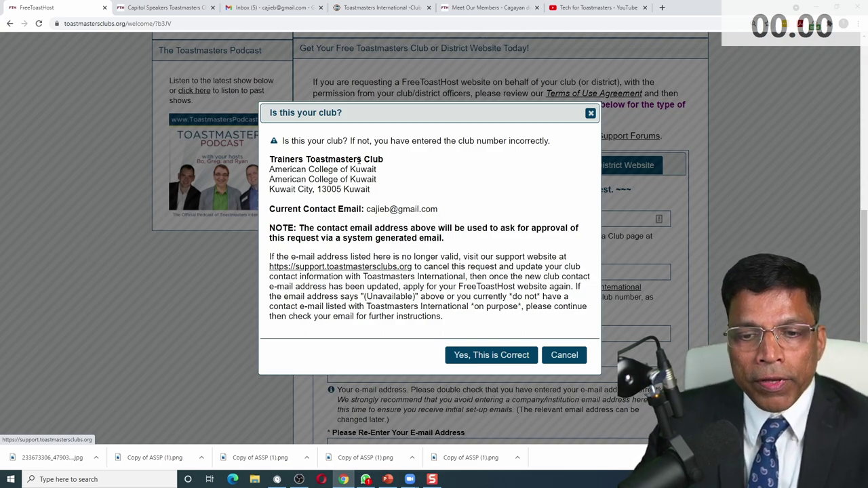
drag(367, 210, 438, 212)
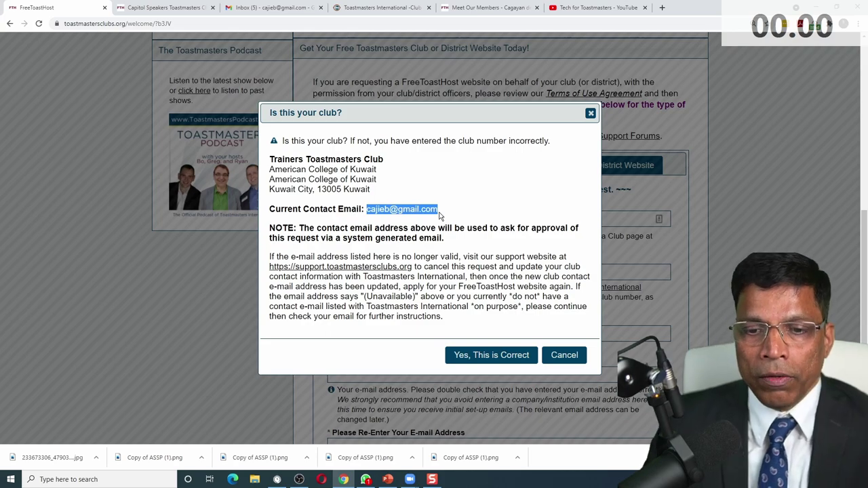
click(502, 358)
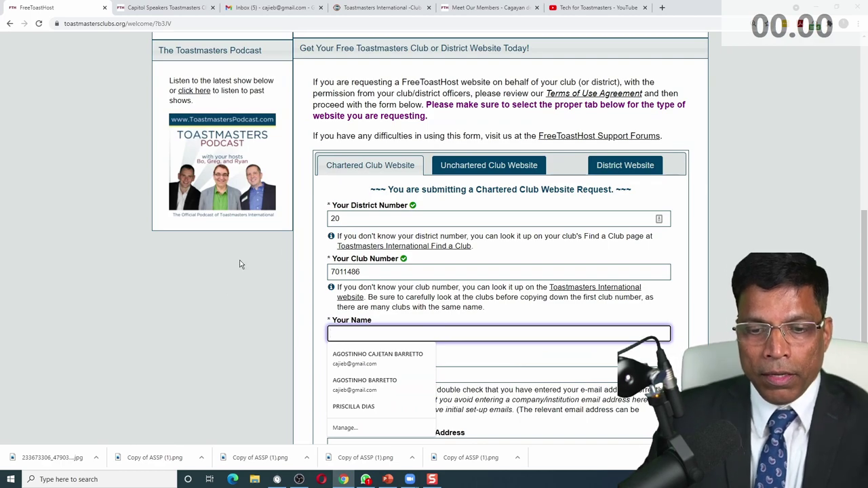
Fill in the requester's full name and e-mail address in both e-mail fields.
scroll(254, 252, down, 2)
key(Tab)
text(ca)
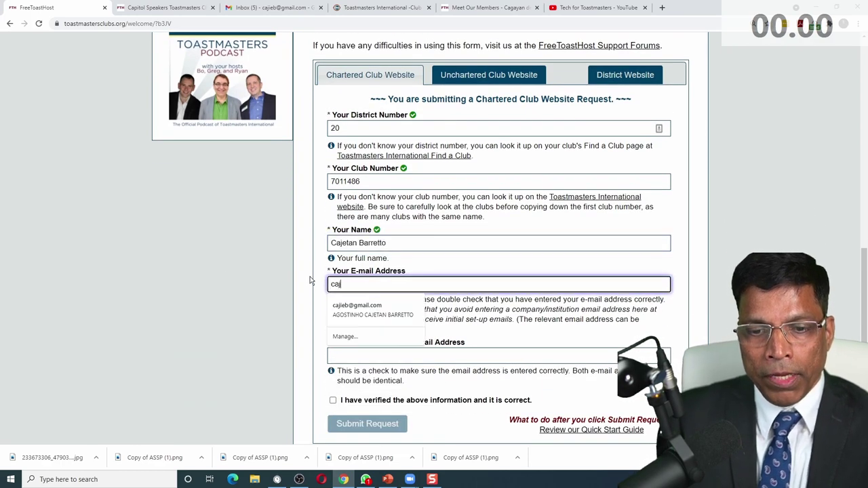
key(Down)
key(Return)
key(Tab)
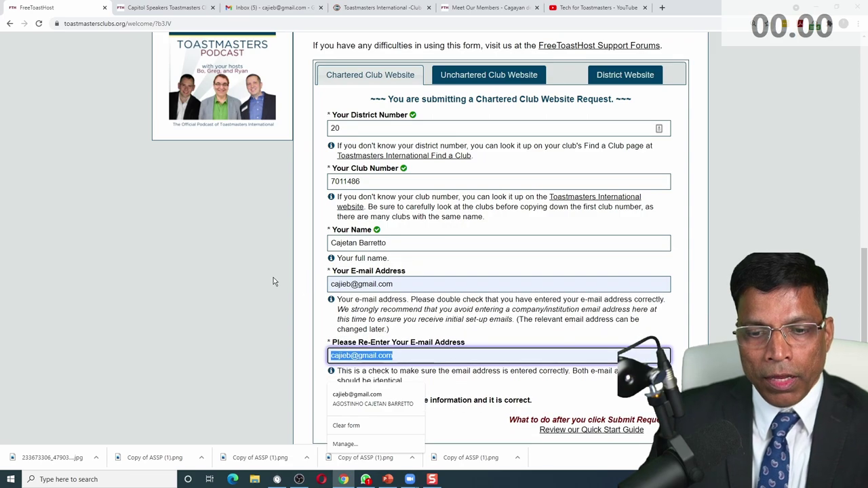
click(393, 284)
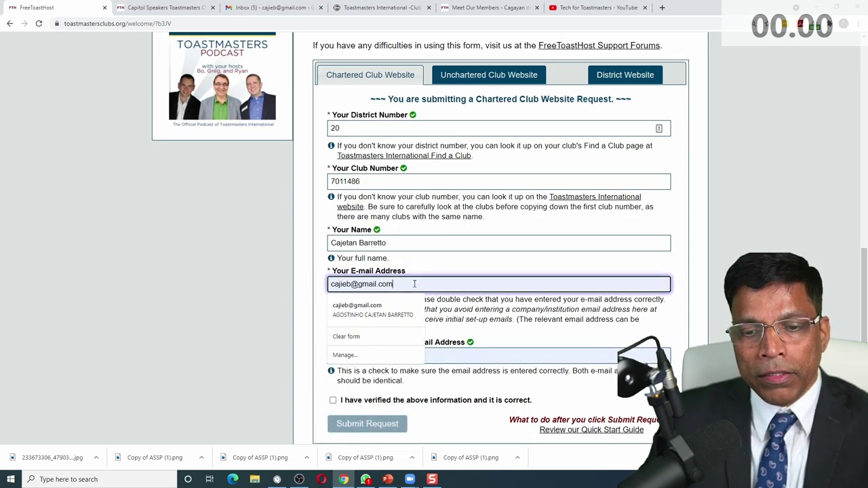
click(309, 295)
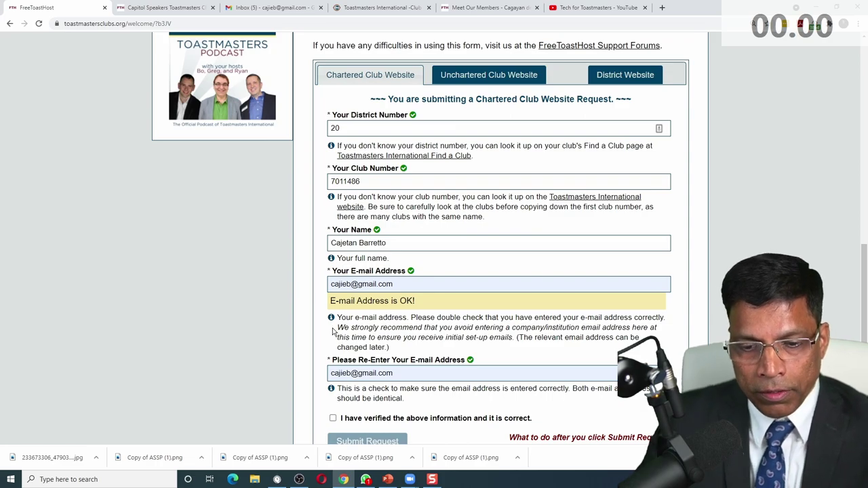
Tick 'I have verified the above information' and submit the website request.
scroll(334, 332, down, 1)
click(333, 363)
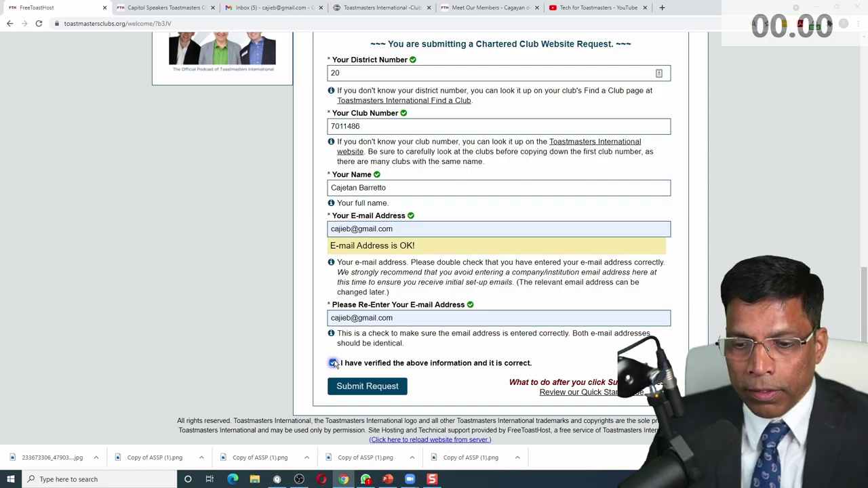
click(369, 387)
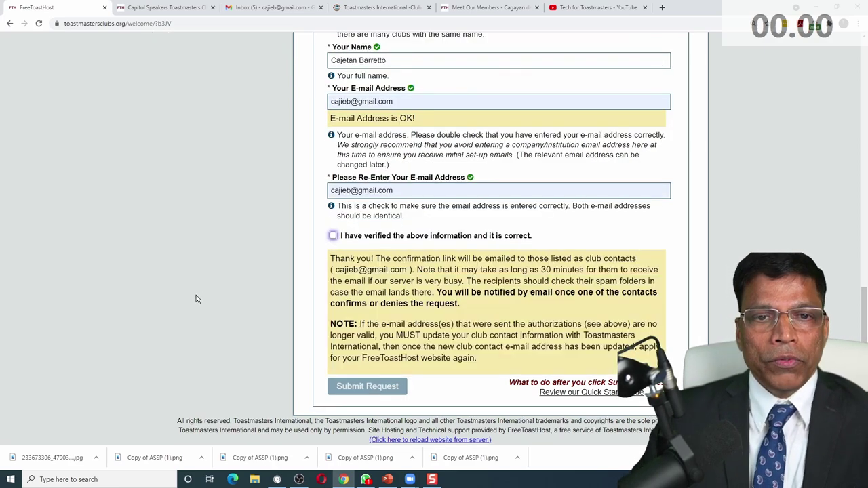
Open the FreeToastHost Website Request email in Gmail's Updates and follow its APPROVE link.
click(293, 10)
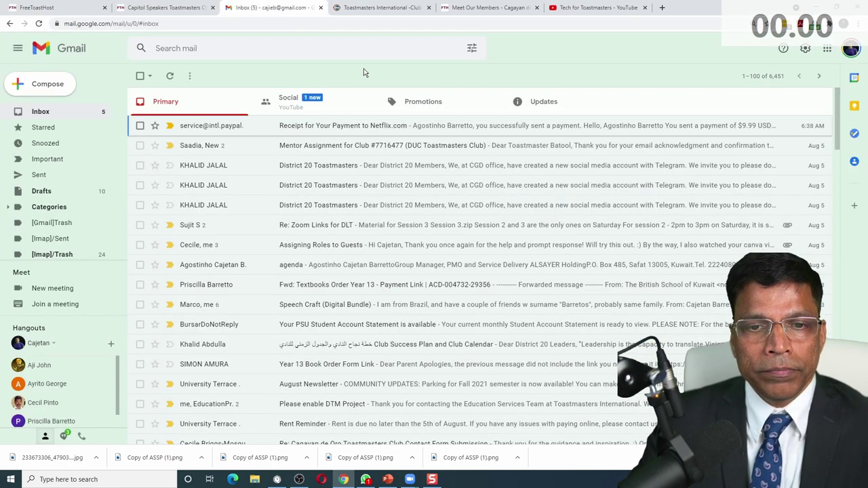
click(551, 107)
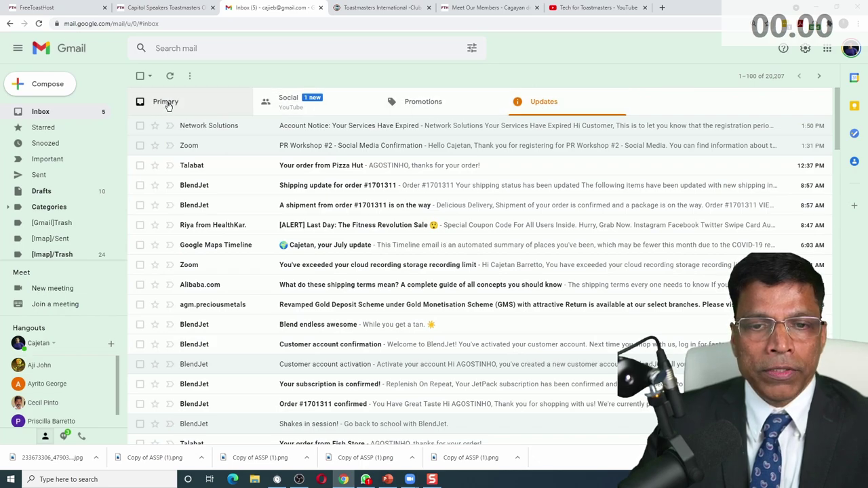
click(168, 103)
click(544, 102)
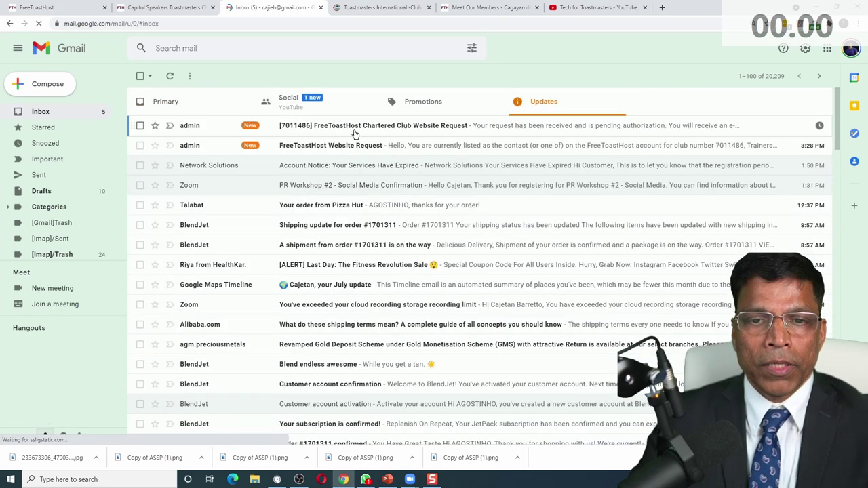
click(363, 128)
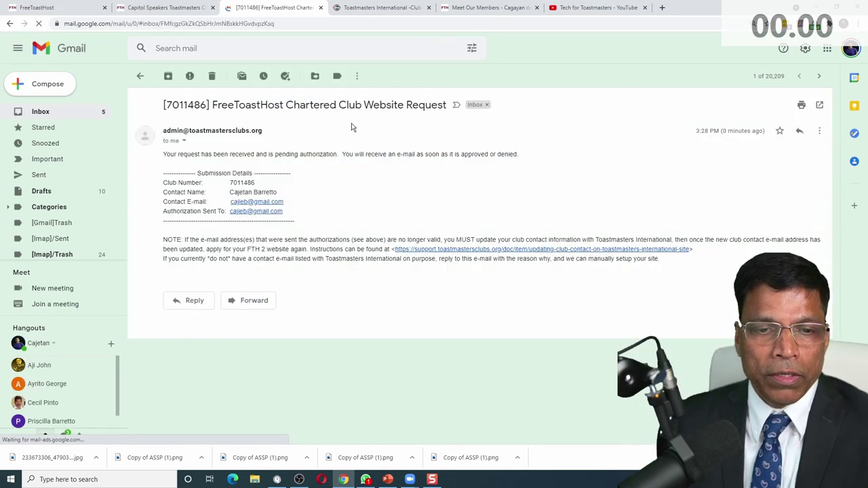
key(alt+Left)
click(345, 148)
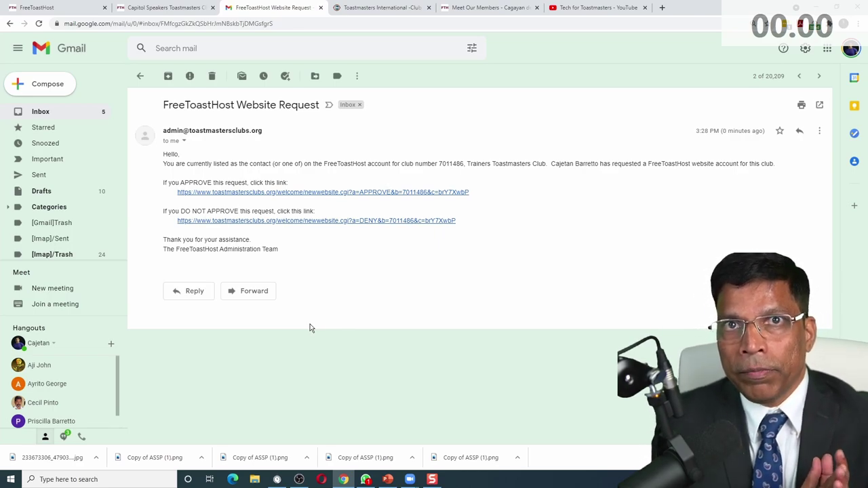
click(357, 193)
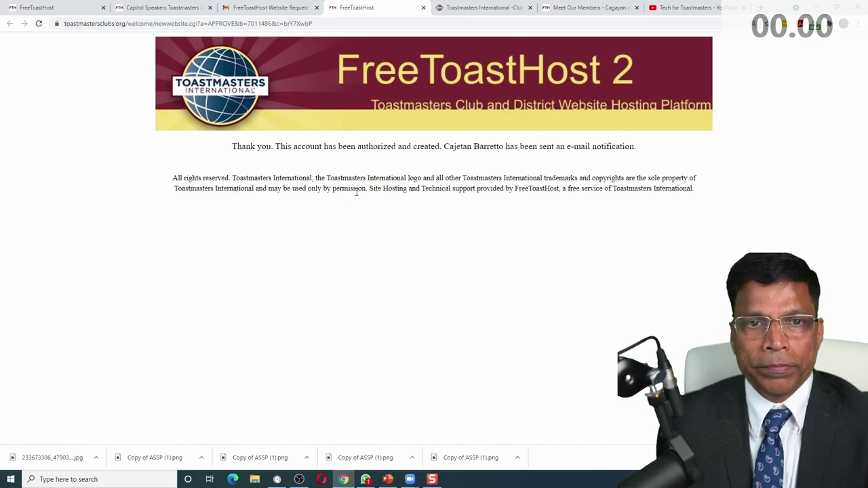
Open 'Your FreeToastHost Website is Setup!' in Gmail Updates and follow the 7011486.toastmastersclubs.org link.
click(244, 10)
click(54, 112)
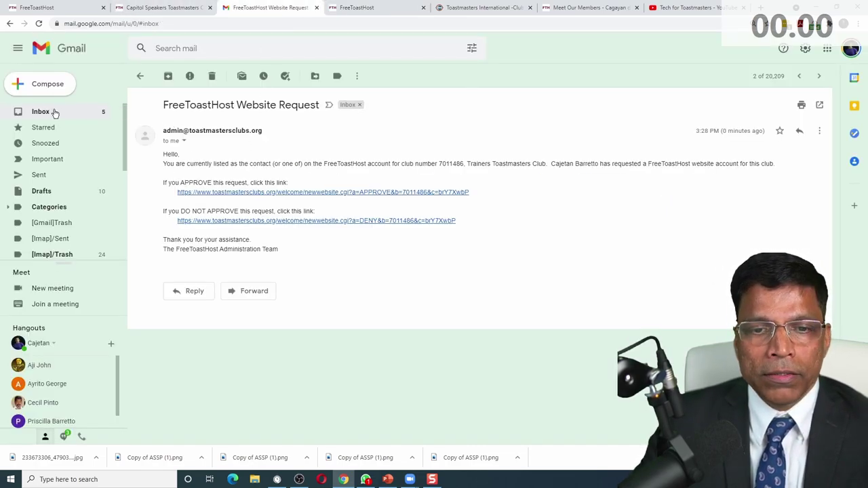
click(542, 105)
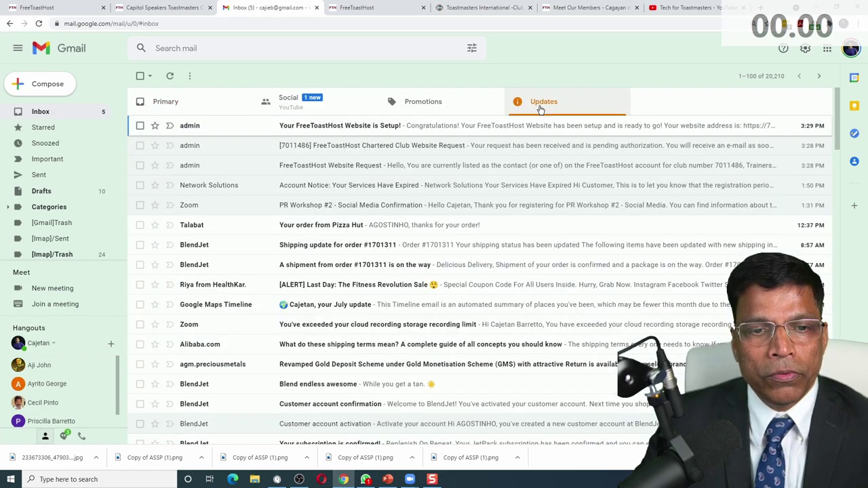
click(357, 127)
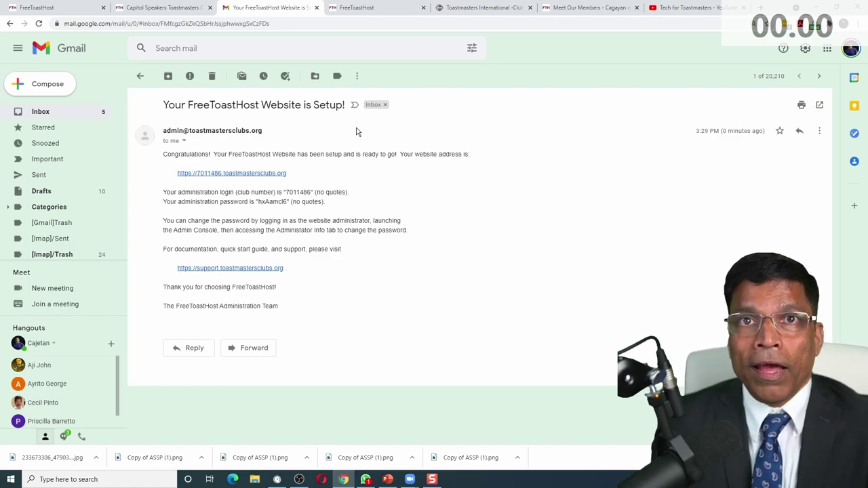
click(246, 174)
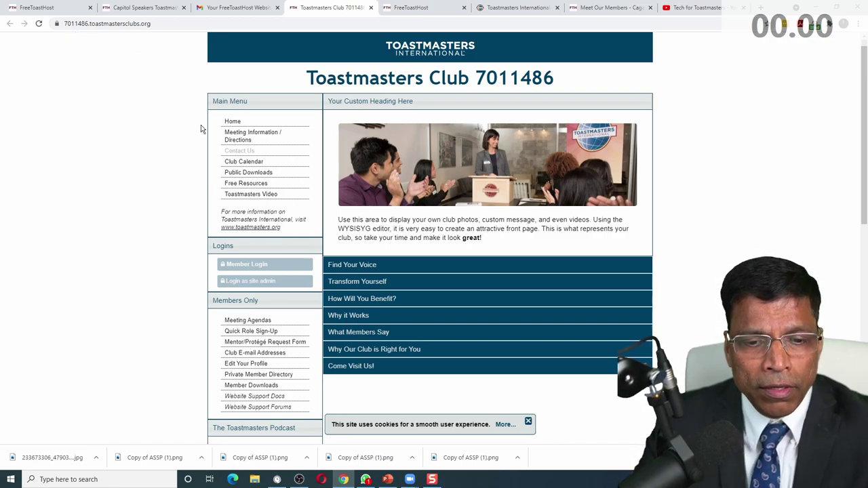
click(255, 284)
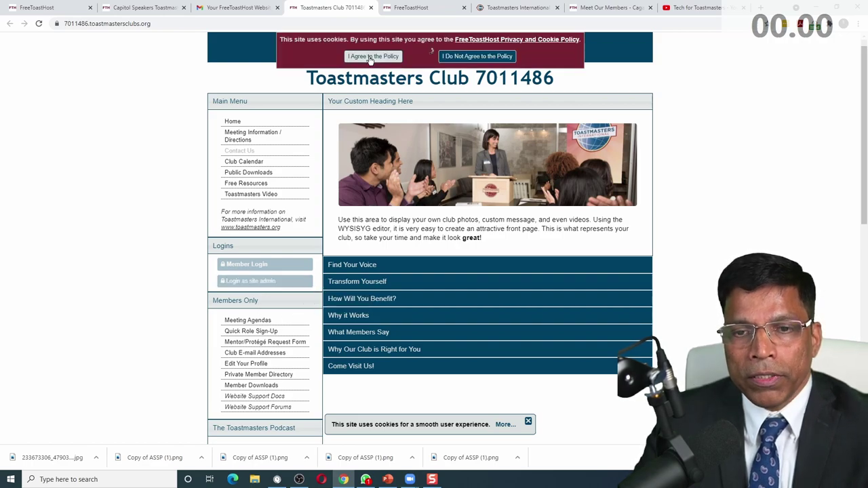
click(371, 57)
text(7011486)
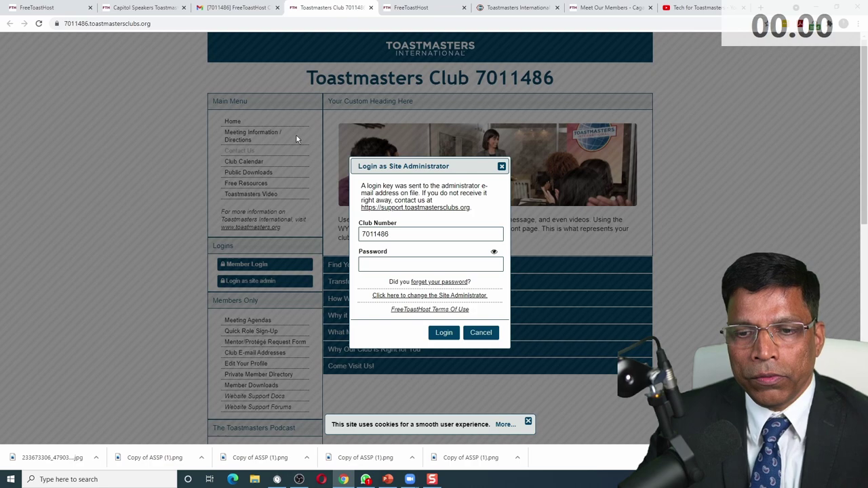
Open the administrator login-key email in Gmail Updates and follow its login link.
click(254, 7)
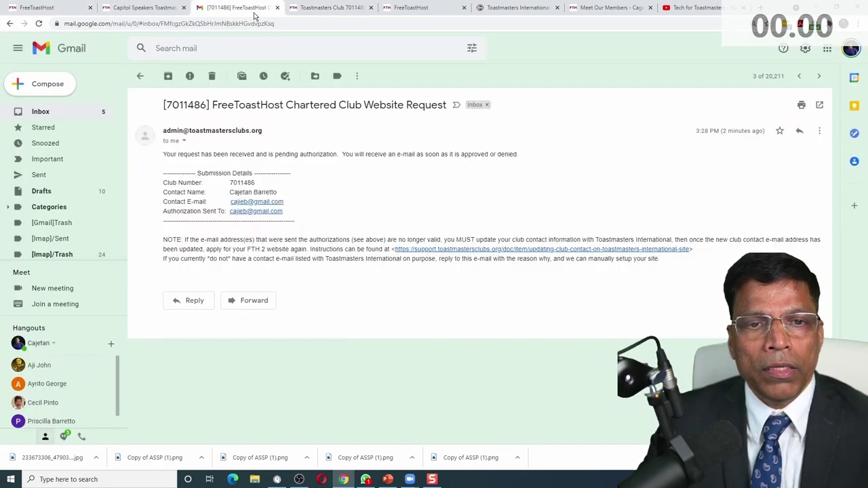
click(42, 113)
click(537, 103)
click(329, 130)
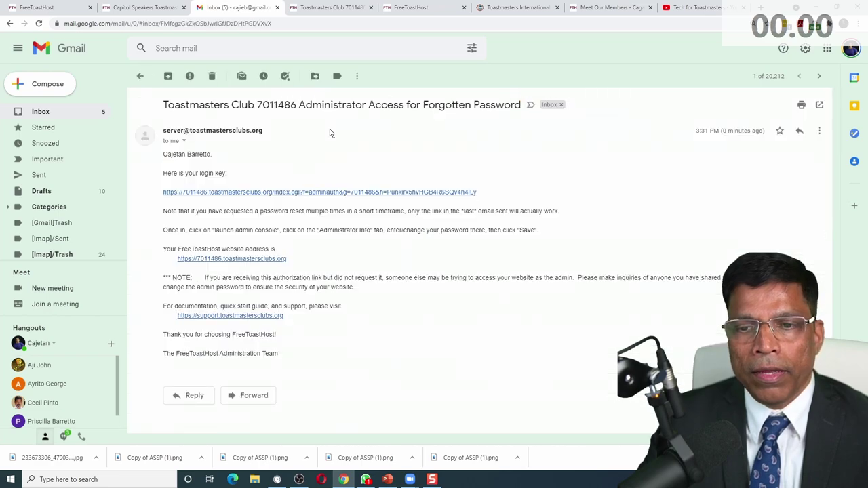
click(284, 193)
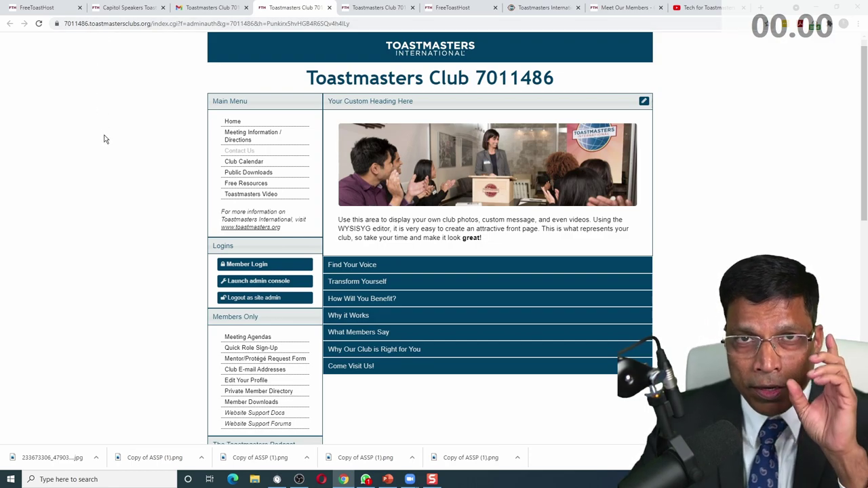
In the admin console's Administrator Info, enter and confirm a new password and save it.
click(260, 286)
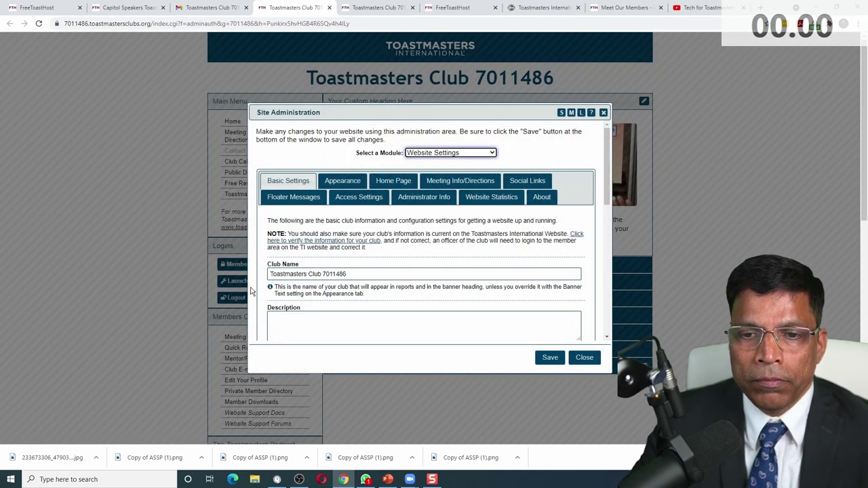
click(436, 198)
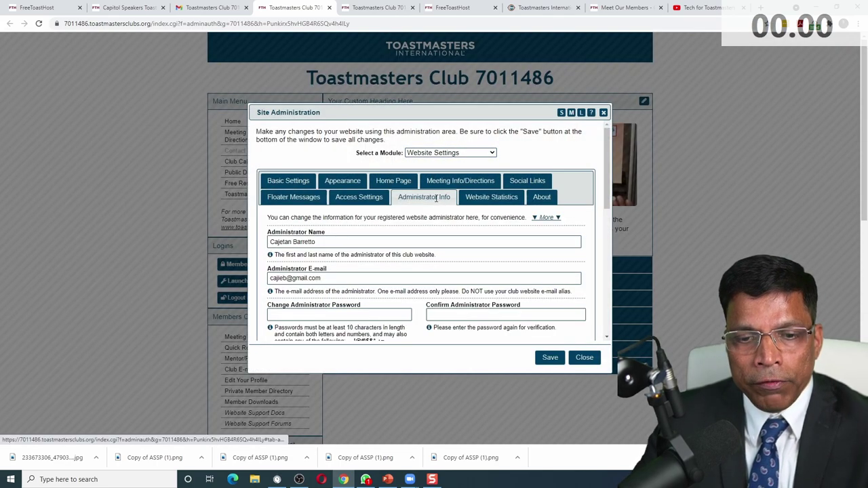
scroll(424, 213, down, 2)
click(306, 225)
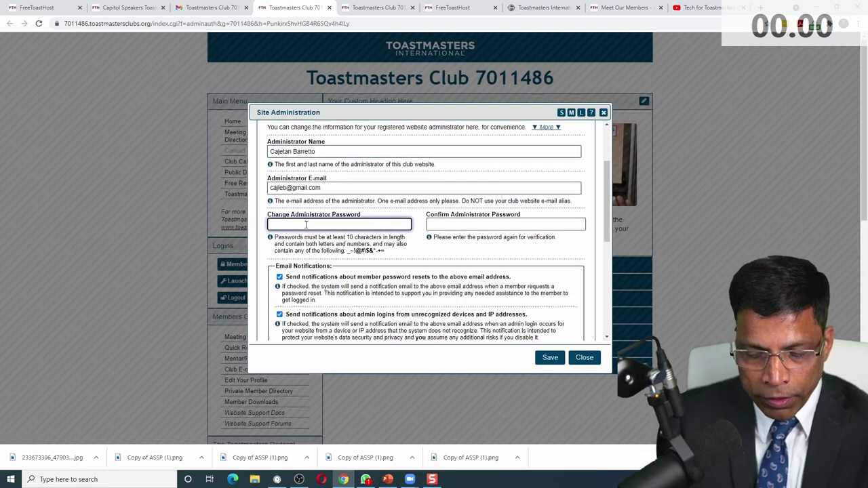
text(••••••••••)
key(Tab)
text(••••••••••)
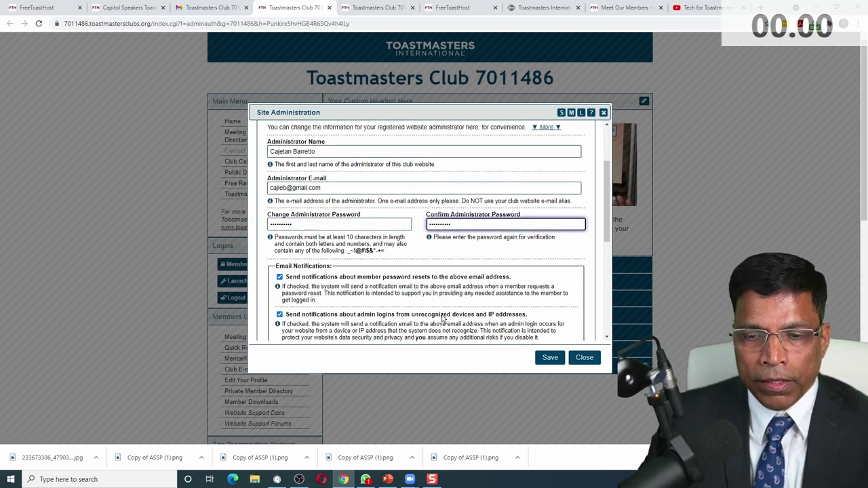
click(547, 358)
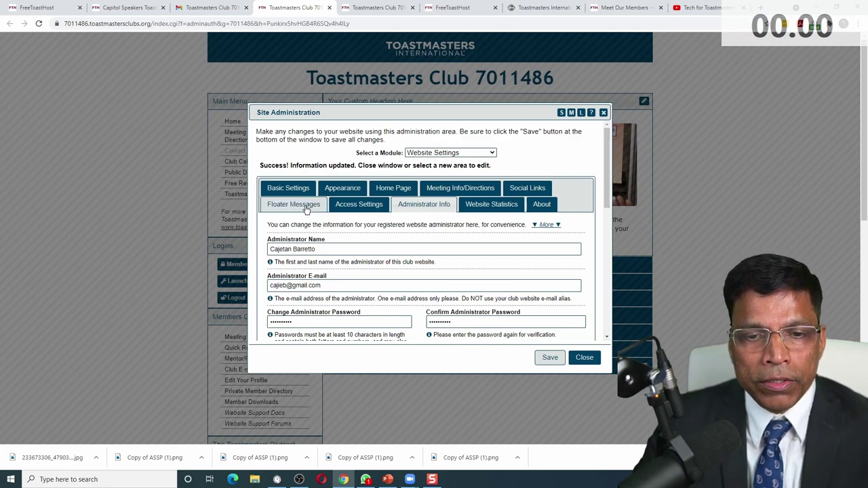
Open Basic Settings under Website Settings and select the Website Alias field.
click(287, 188)
scroll(289, 251, down, 5)
click(289, 256)
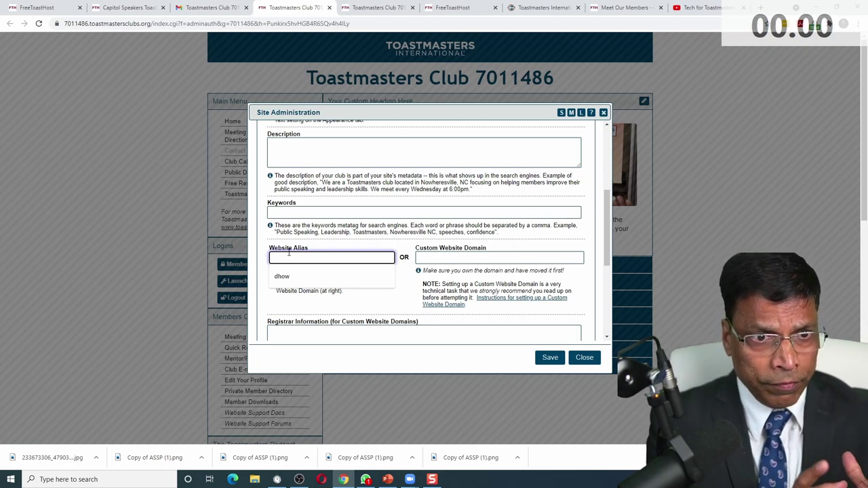
Save 'trainers' as the website alias, close the notices, and log back in as site admin.
text(trainers)
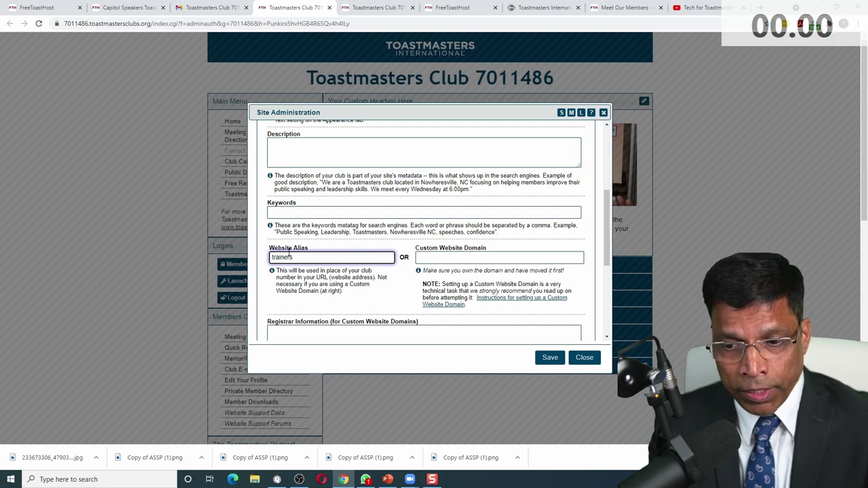
click(541, 353)
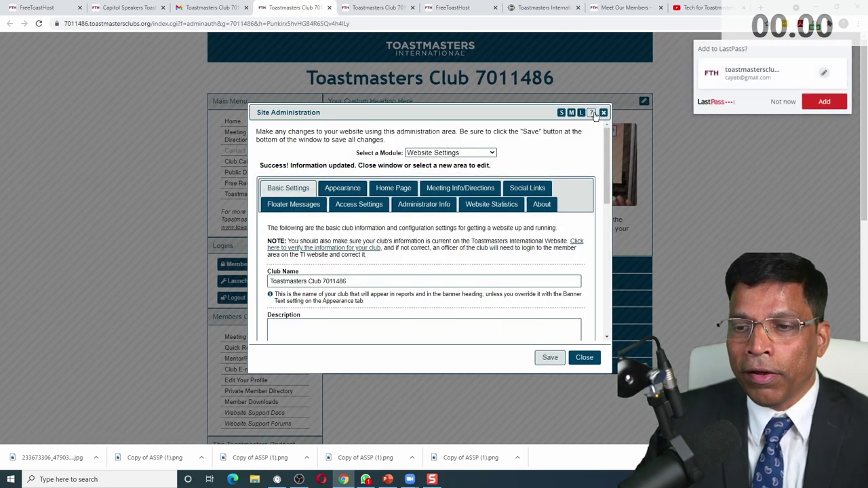
click(603, 113)
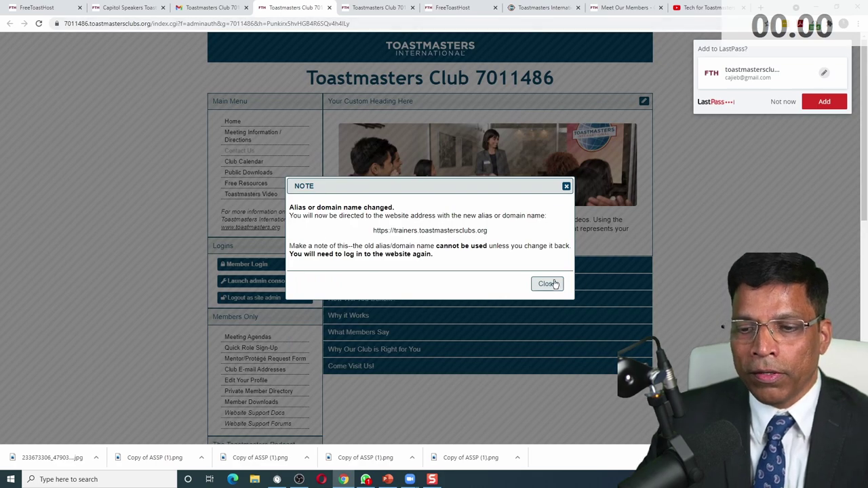
click(547, 284)
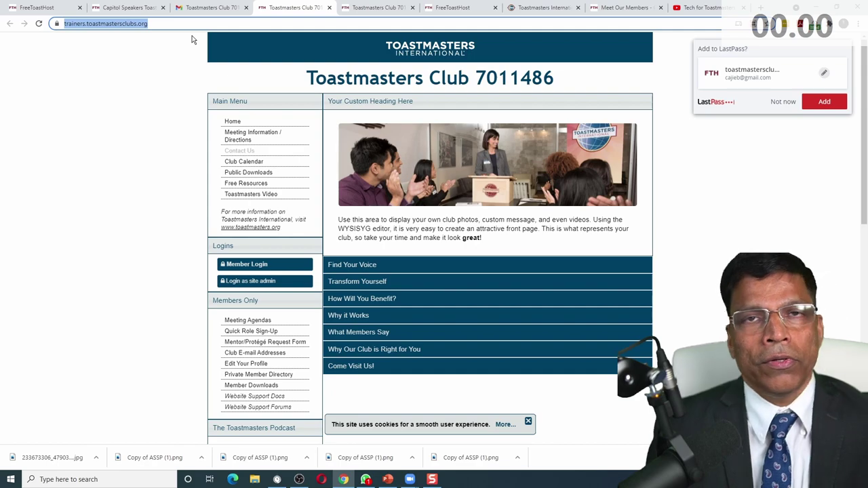
click(250, 281)
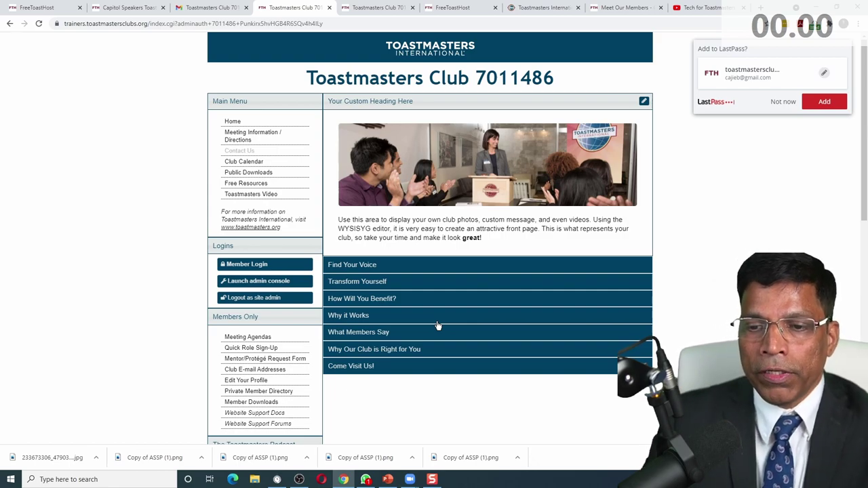
click(782, 102)
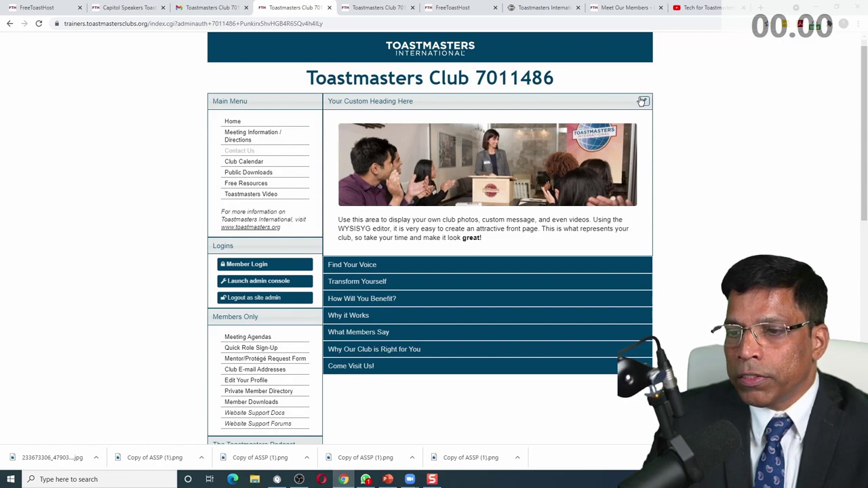
Open the home page content editor and delete the old banner image.
click(499, 157)
scroll(530, 229, down, 1)
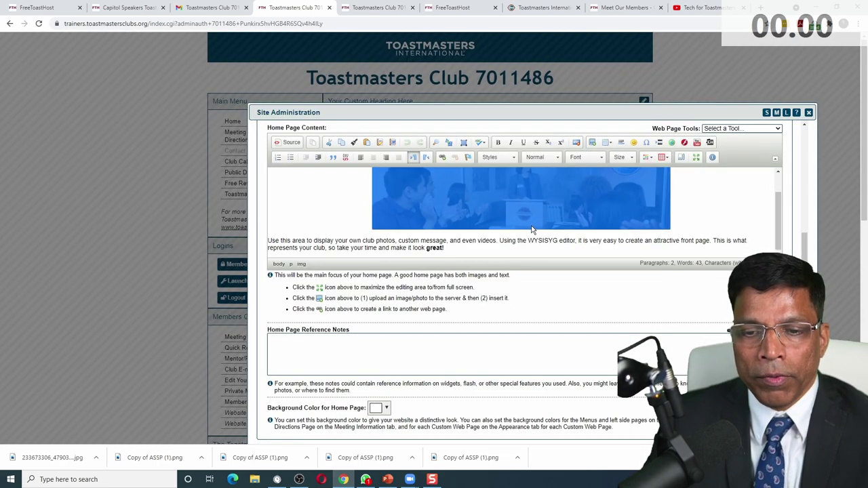
scroll(347, 234, down, 5)
scroll(347, 234, up, 2)
scroll(347, 203, up, 1)
scroll(511, 188, up, 2)
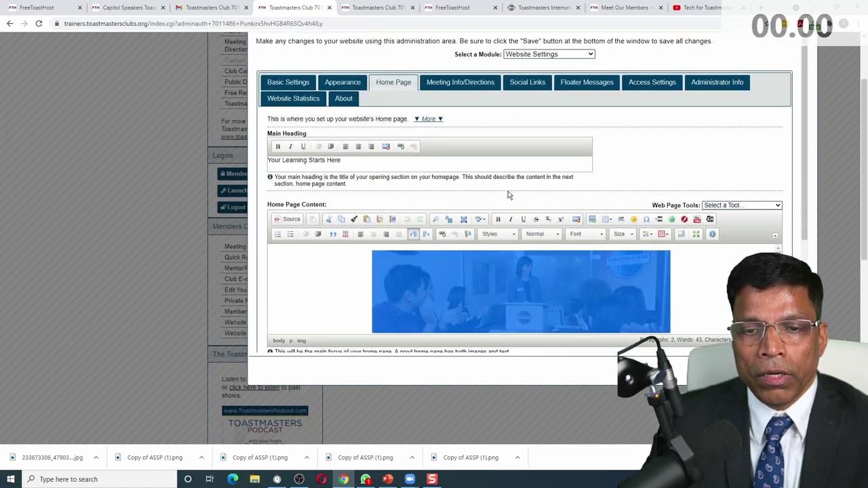
click(688, 284)
click(600, 292)
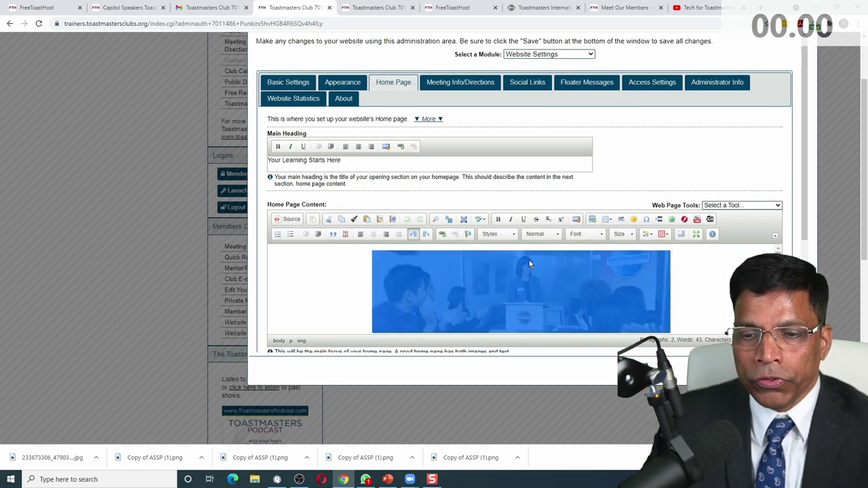
key(Delete)
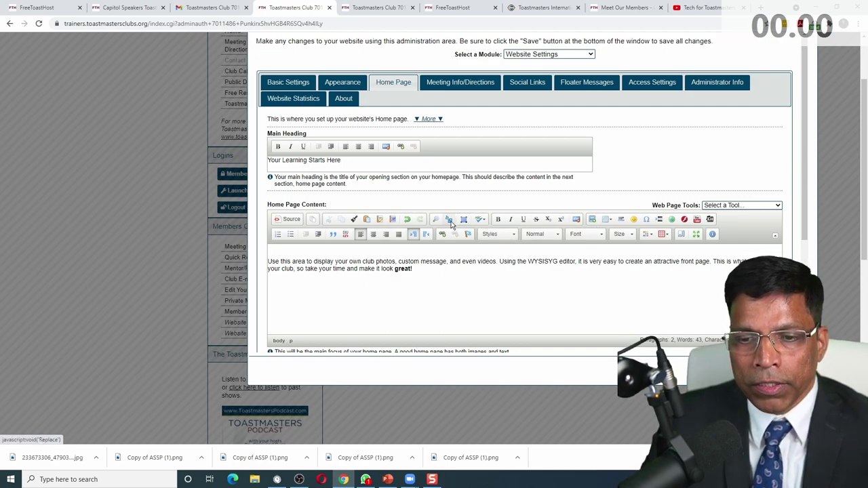
Upload Trainers2.png to the server and pick it from the image library as the new image.
click(591, 219)
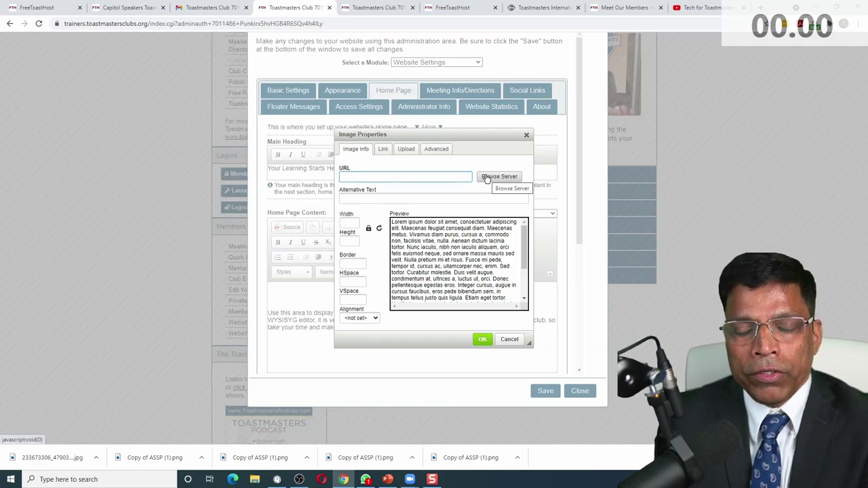
click(406, 150)
click(368, 177)
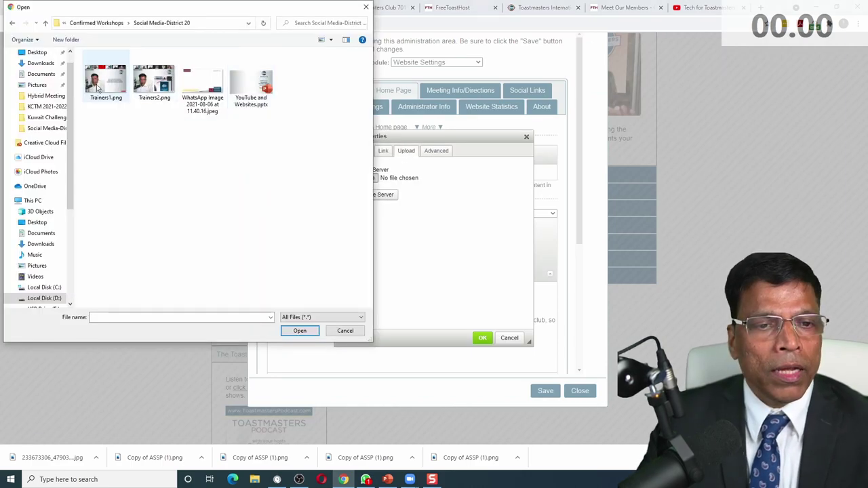
double_click(151, 80)
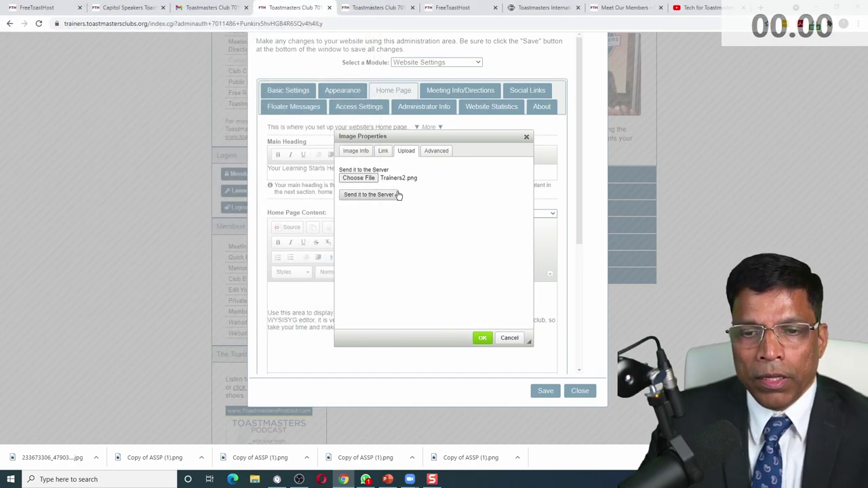
click(368, 194)
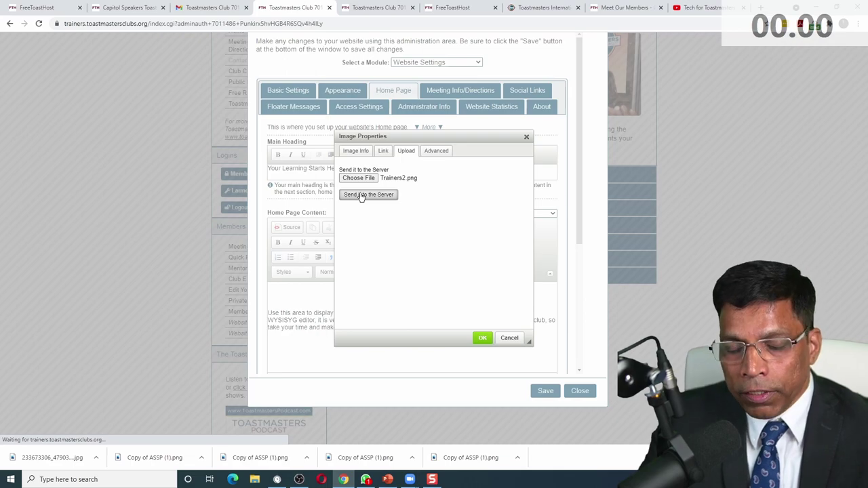
click(488, 180)
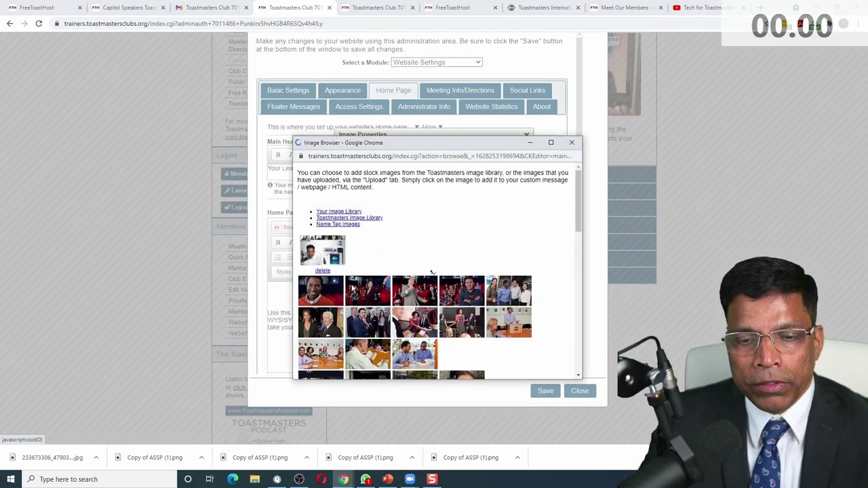
click(324, 245)
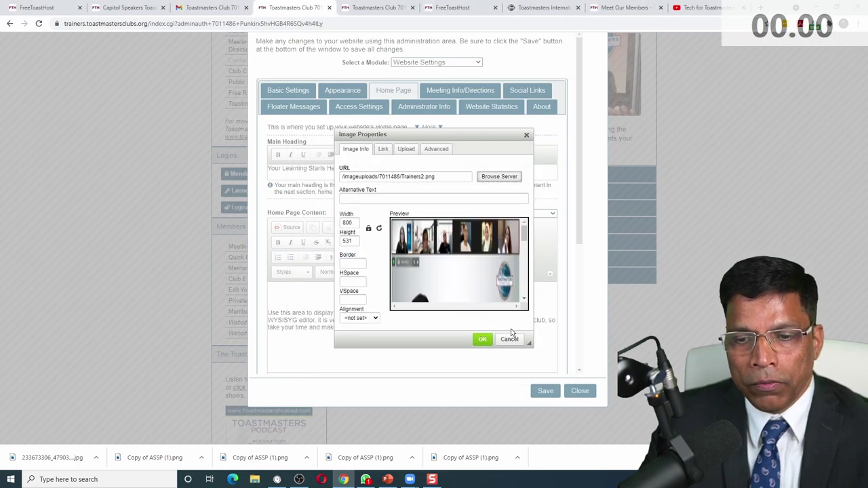
click(509, 341)
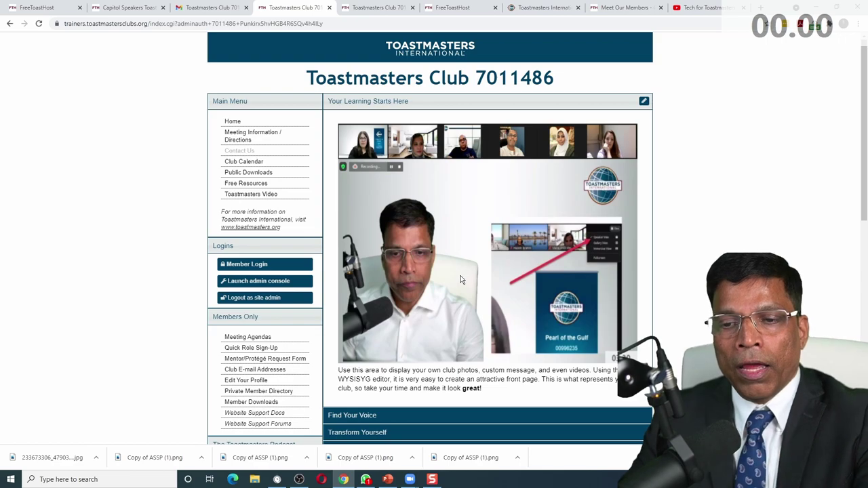
Reopen Site Administration on the Home Page tab and scroll to the content editor showing the meeting photo.
scroll(455, 266, down, 2)
drag(487, 305, 333, 279)
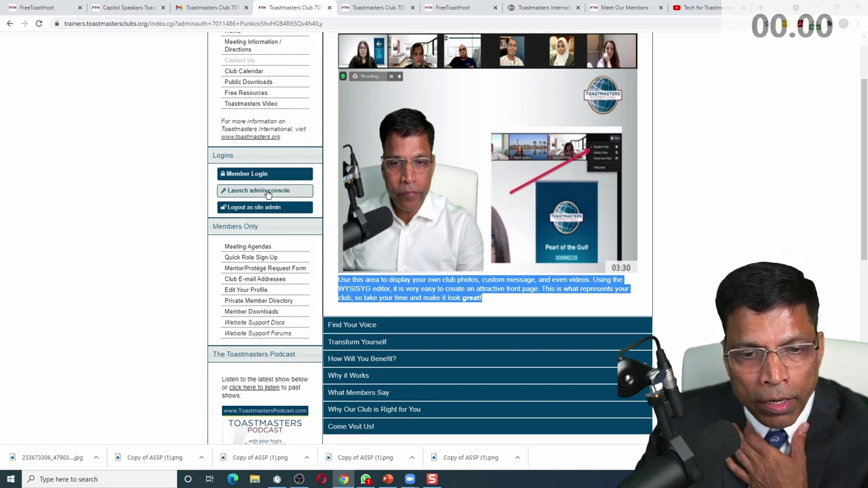
click(268, 192)
scroll(420, 203, down, 1)
scroll(415, 133, up, 1)
click(400, 122)
scroll(393, 242, down, 1)
scroll(393, 242, down, 3)
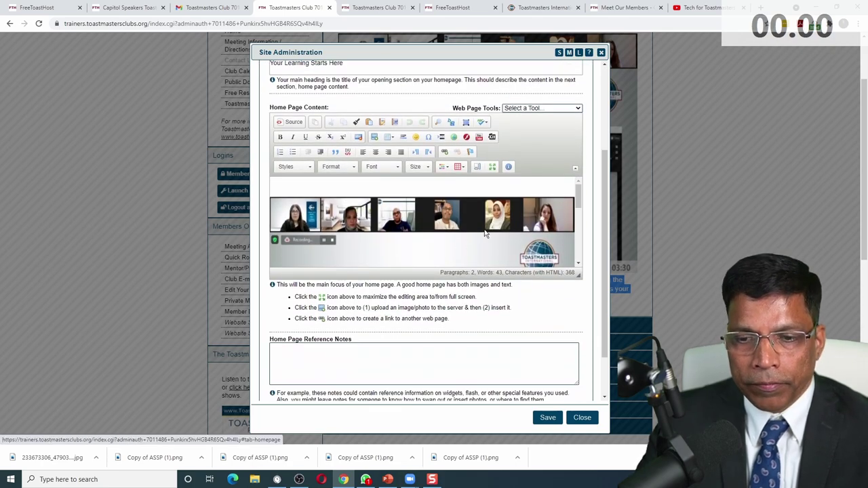
Replace the placeholder paragraph with 'Our club helps you to become a confident public speaker.'.
drag(486, 234, 269, 245)
key(Delete)
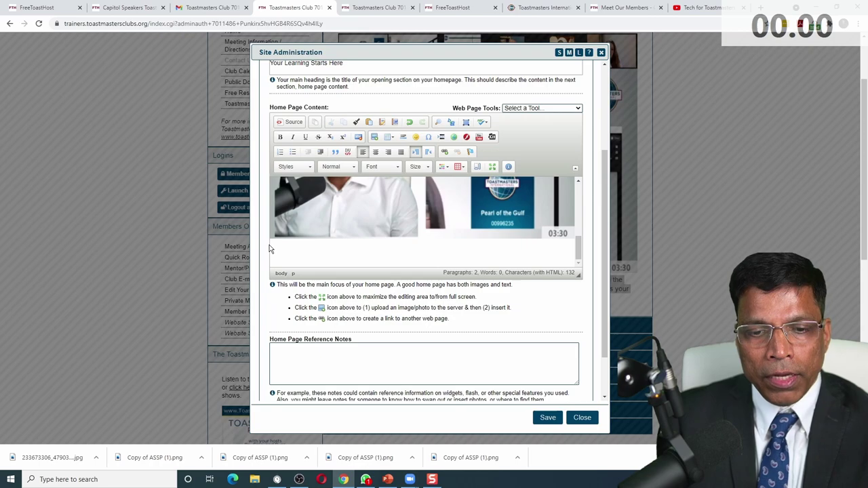
text(Our club helps y)
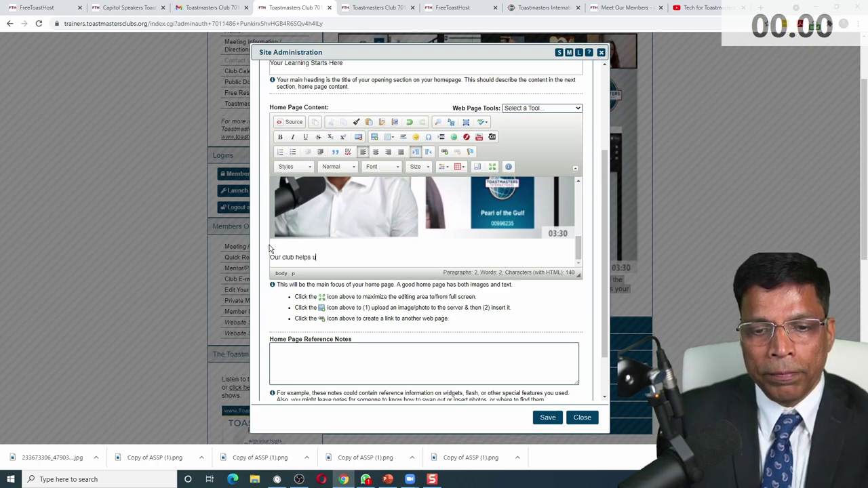
text(ou to become a )
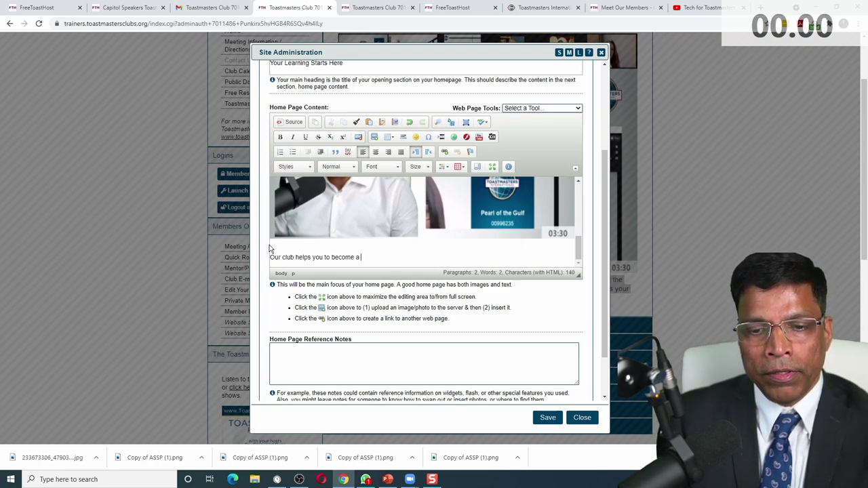
text(confident pu)
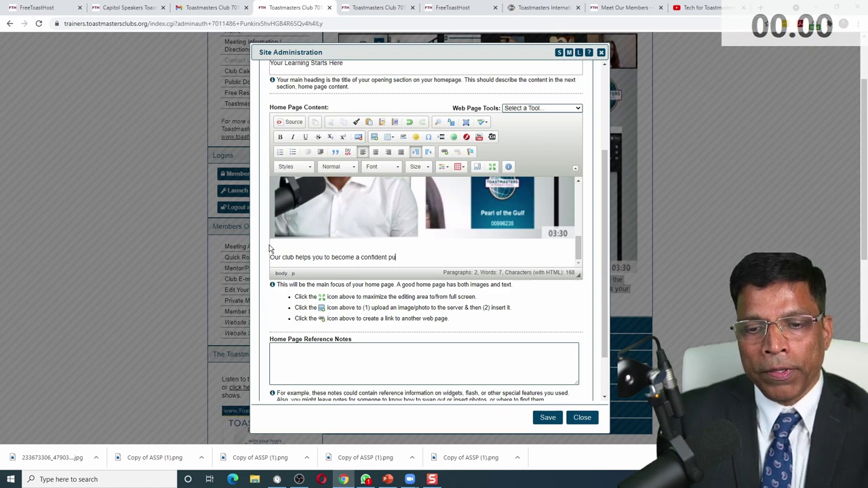
text(blic speaker.)
key(Return)
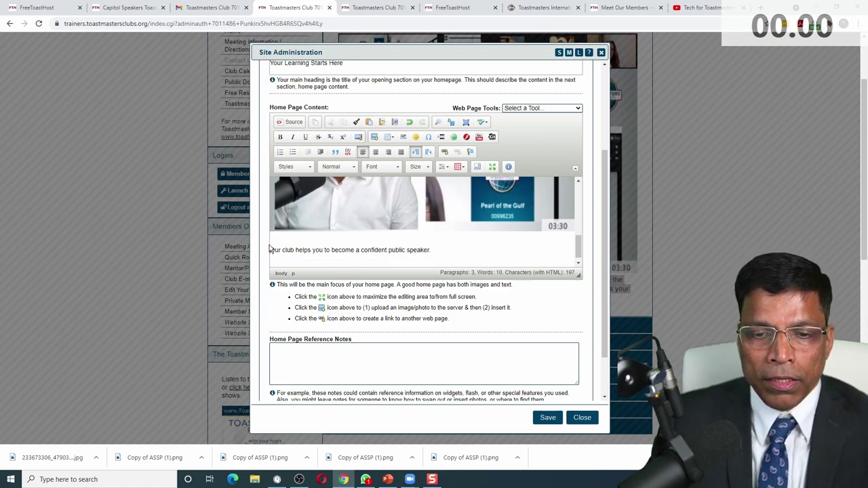
Make the tagline bold at size 20, with 'public speaker.' in italics.
drag(429, 249, 266, 249)
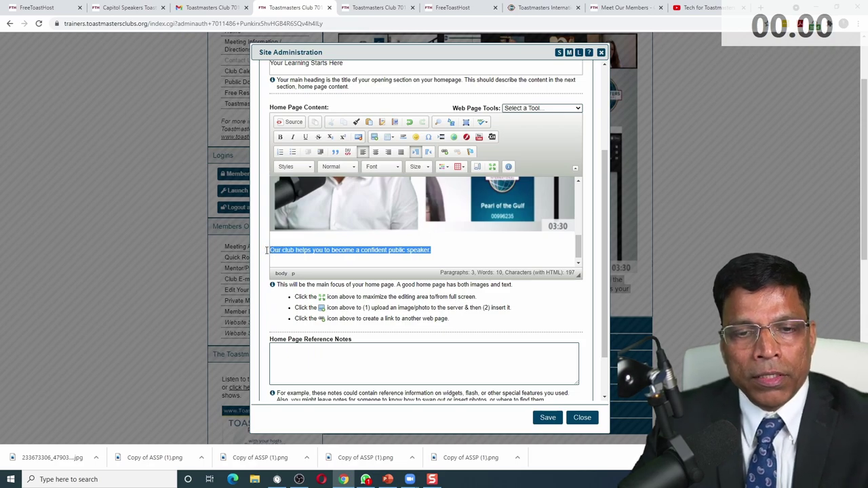
click(280, 138)
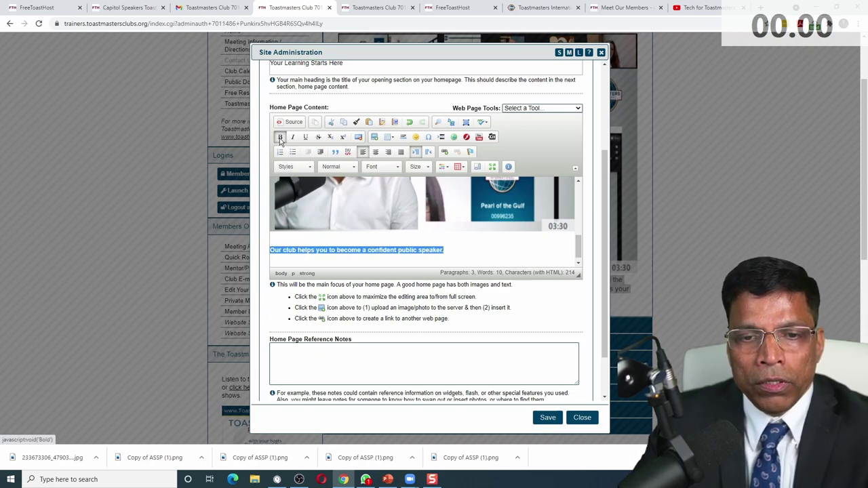
click(428, 167)
scroll(419, 216, down, 3)
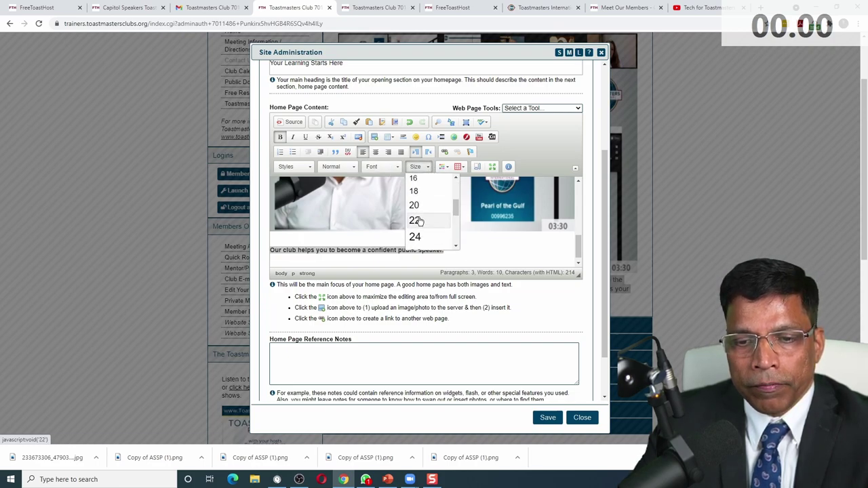
click(415, 204)
drag(451, 251, 518, 251)
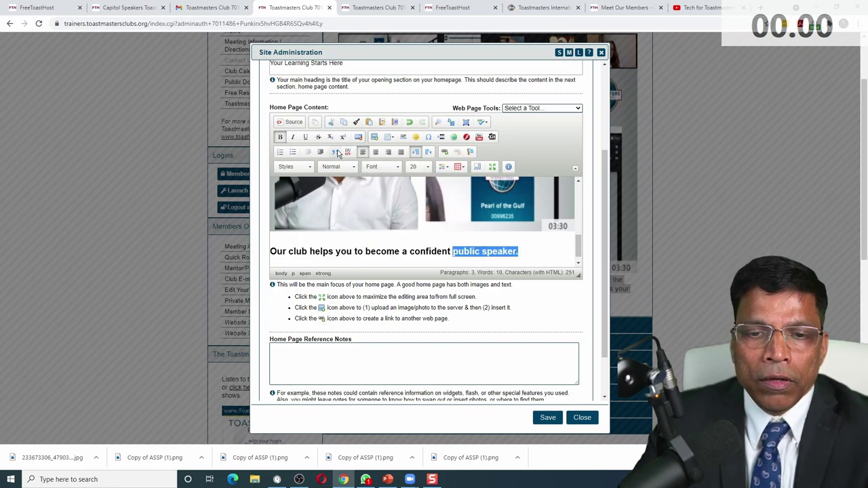
click(292, 137)
click(532, 245)
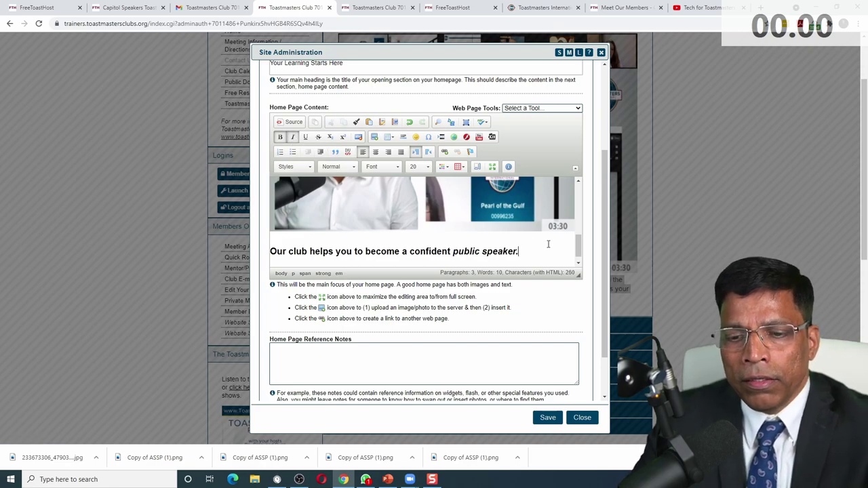
click(521, 258)
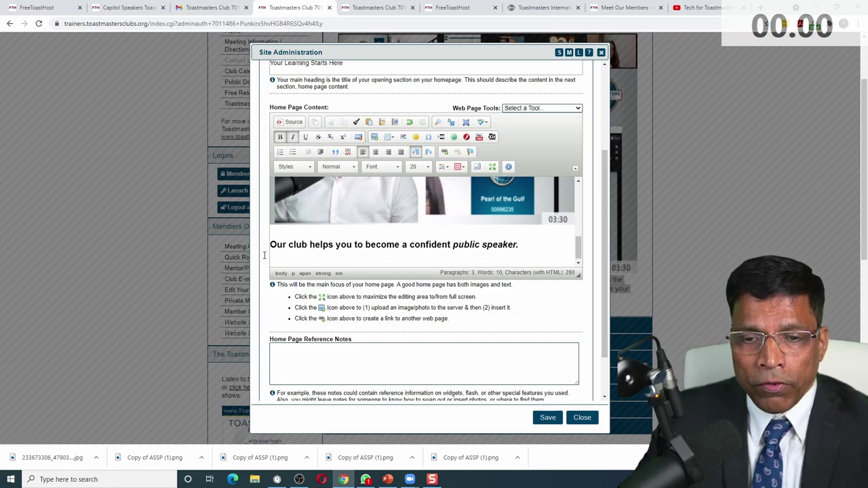
Colour the tagline green, save the home page, and close site administration.
triple_click(307, 247)
click(441, 166)
click(442, 198)
click(529, 245)
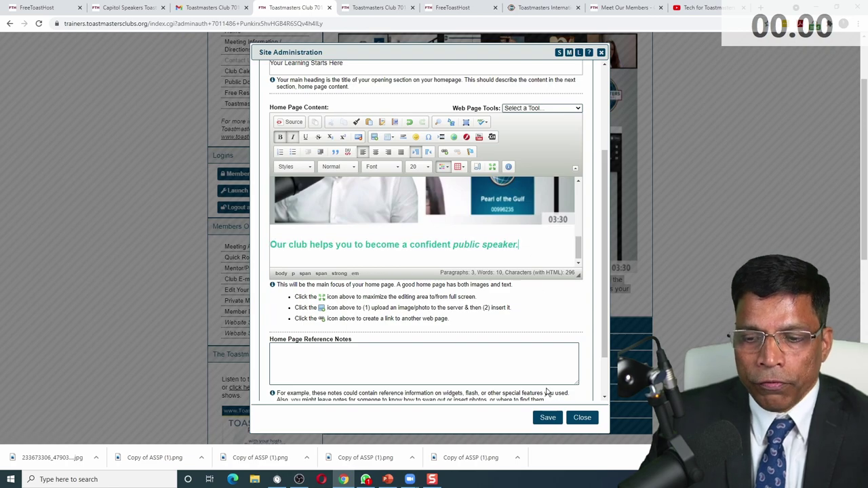
click(551, 417)
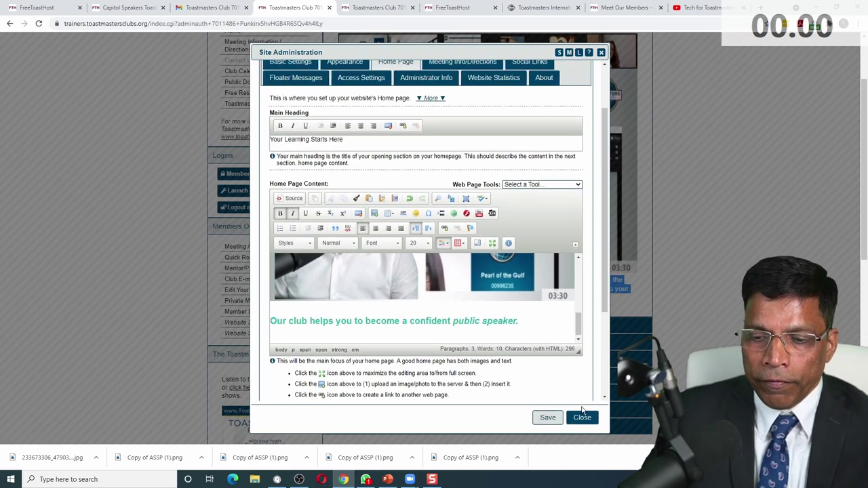
click(582, 417)
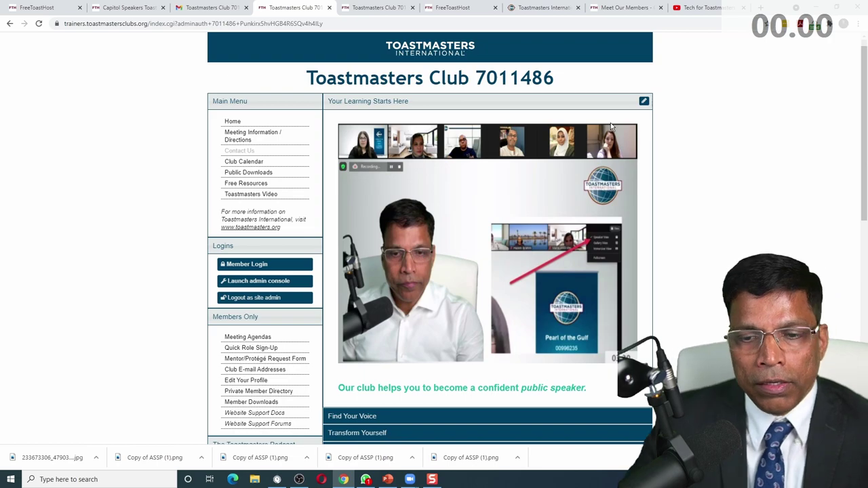
Reopen Site Administration with Website Settings selected and go to the Meeting Info/Directions editor.
click(252, 282)
click(492, 93)
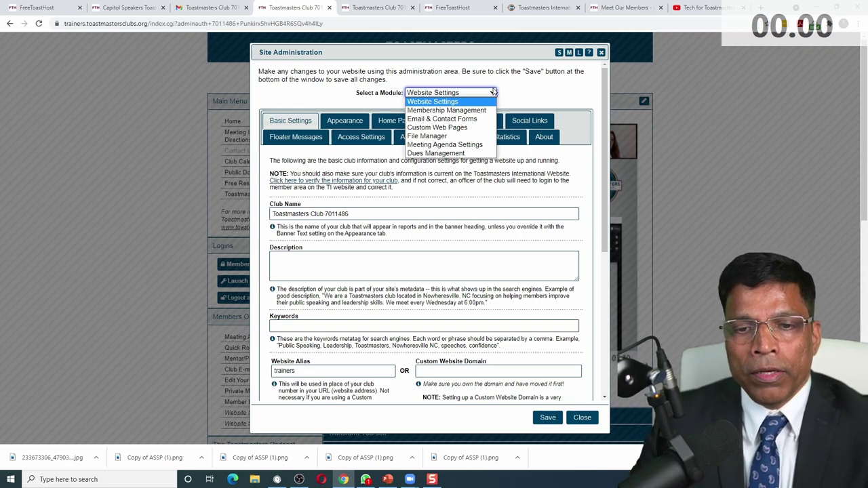
click(440, 102)
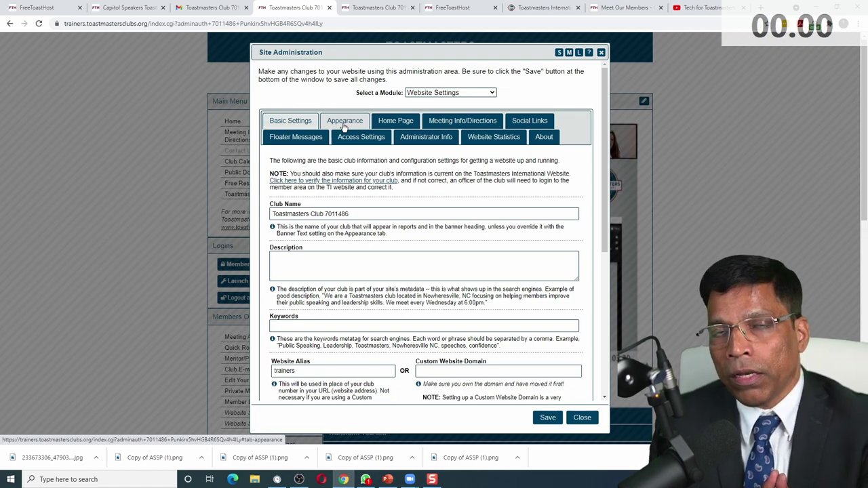
click(444, 121)
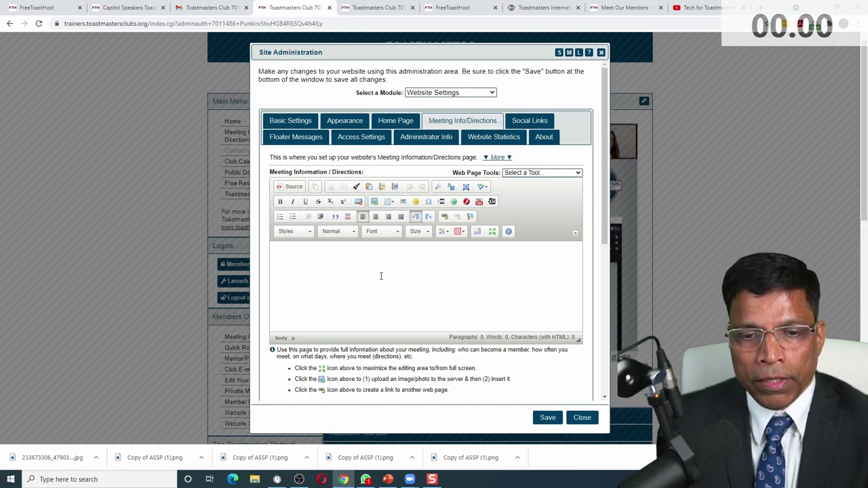
Enter 'We currently meet online using ZOOM.' as meeting info, then view the Meeting Information / Directions page.
text(We )
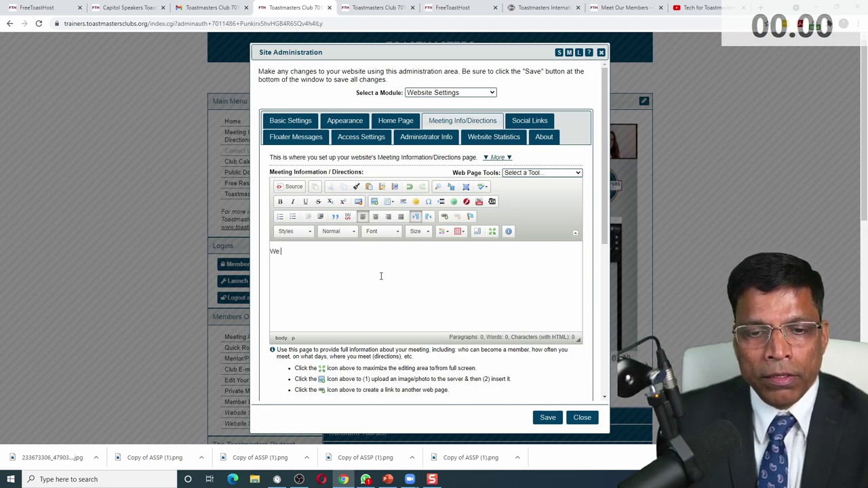
text(currently )
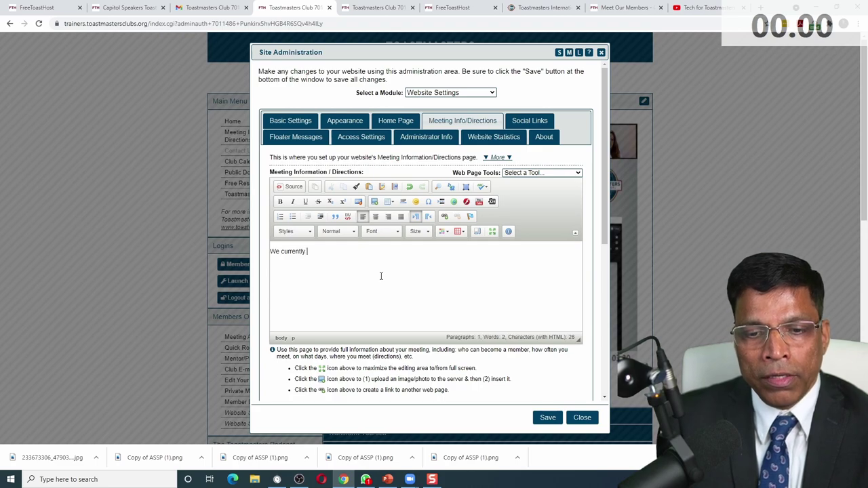
text(meet on)
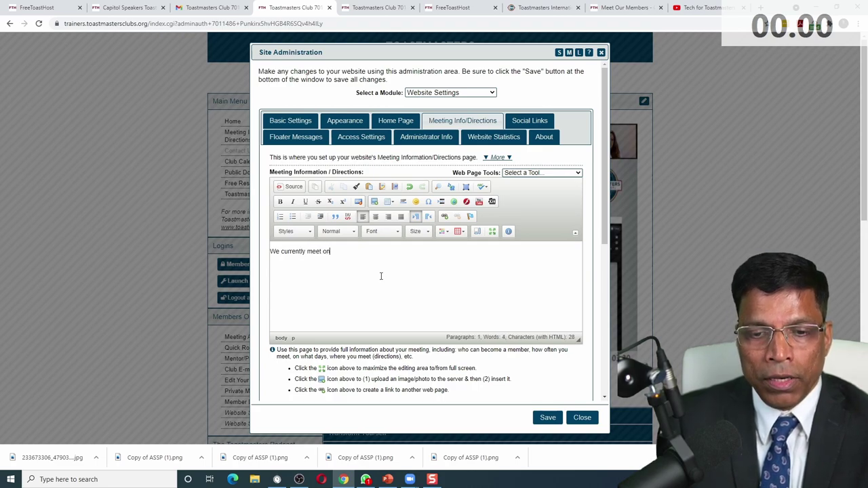
text(line using ZOOM.)
key(Return)
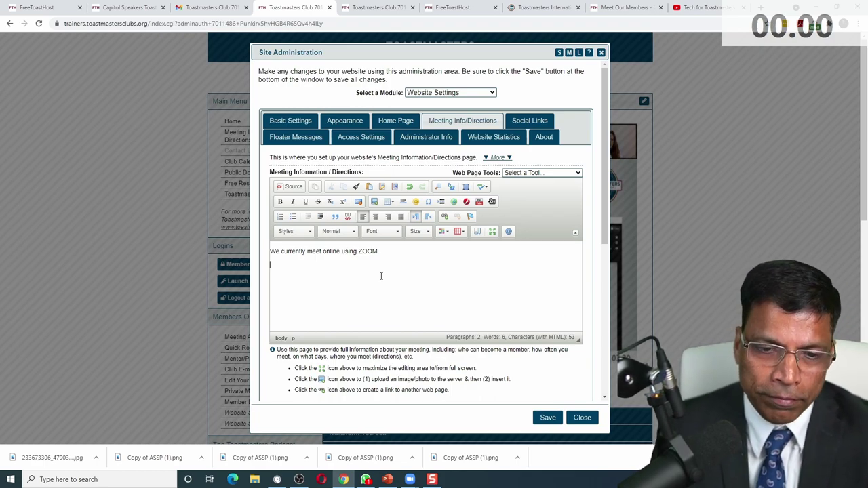
click(80, 242)
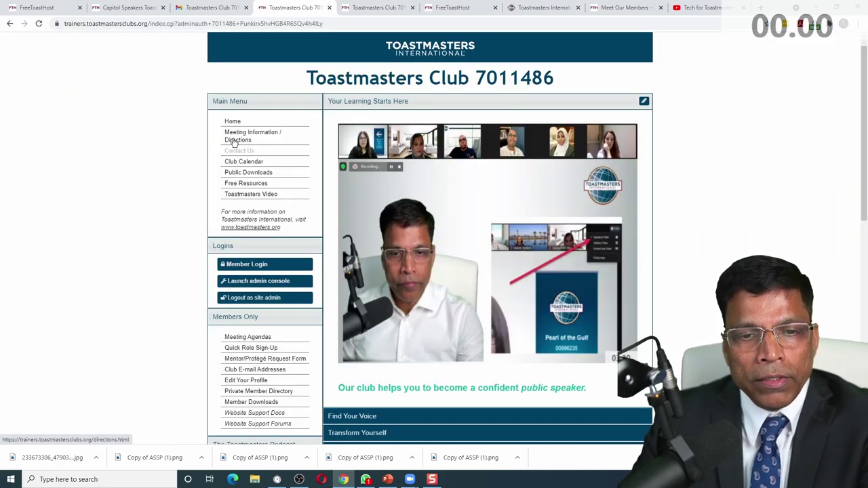
click(234, 143)
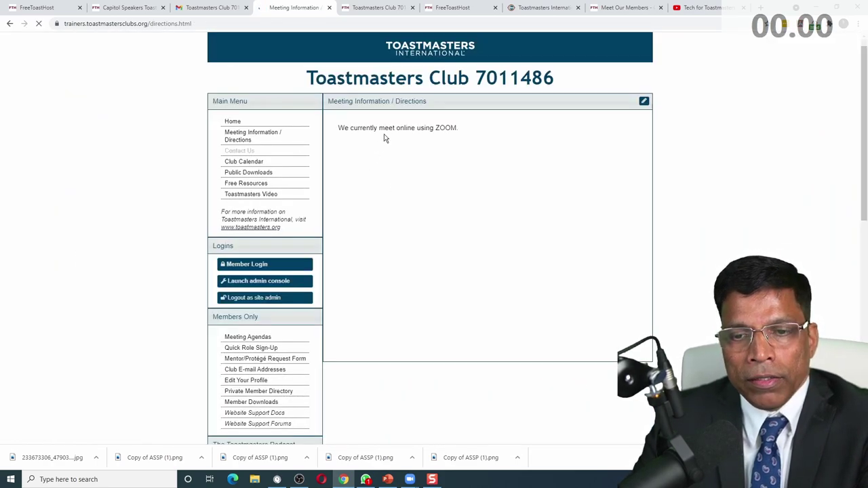
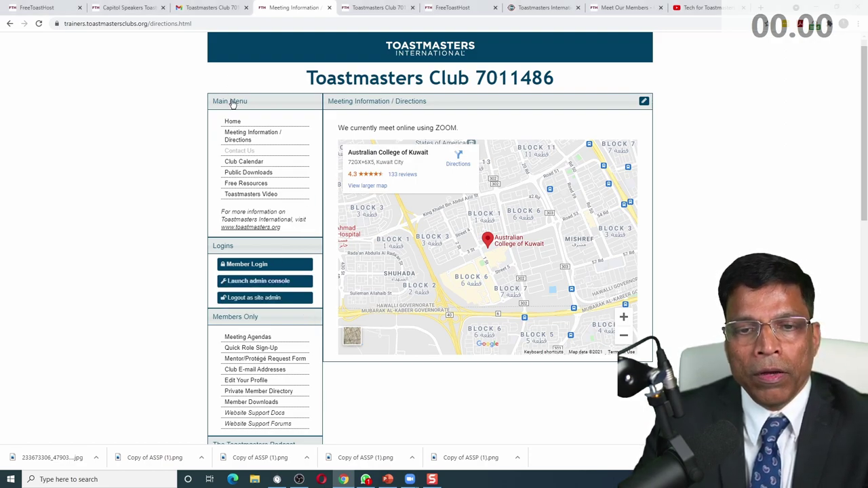
Return to the club home page, expand Find Your Voice, Transform Yourself and How Will You Benefit?, then launch the admin console.
click(233, 122)
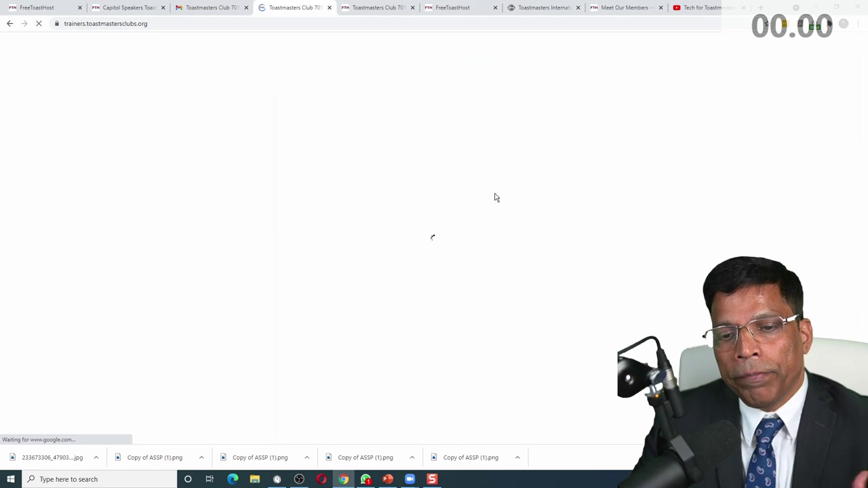
scroll(492, 199, down, 3)
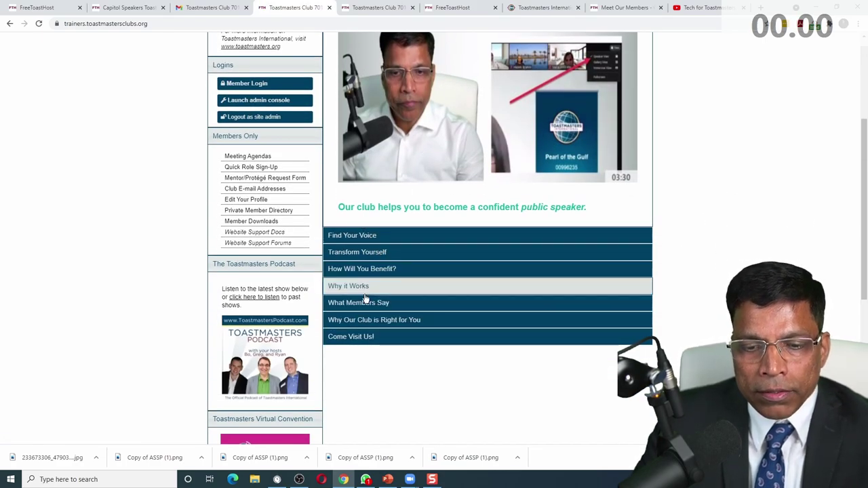
click(365, 237)
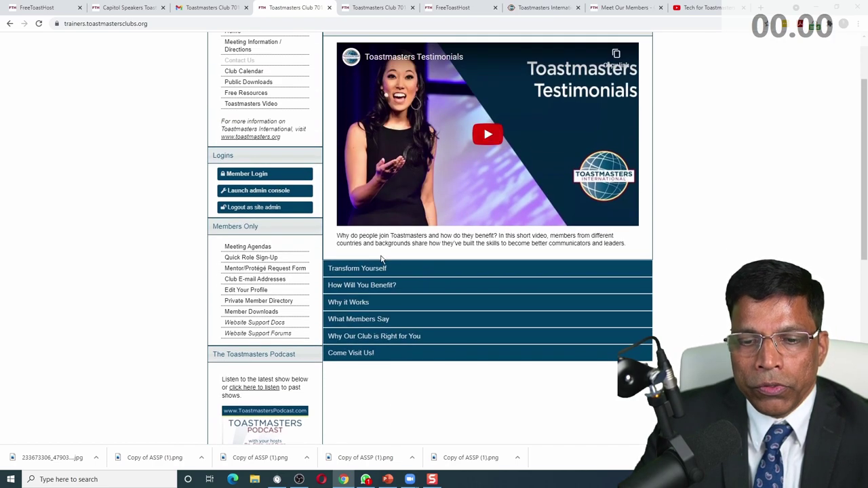
click(376, 269)
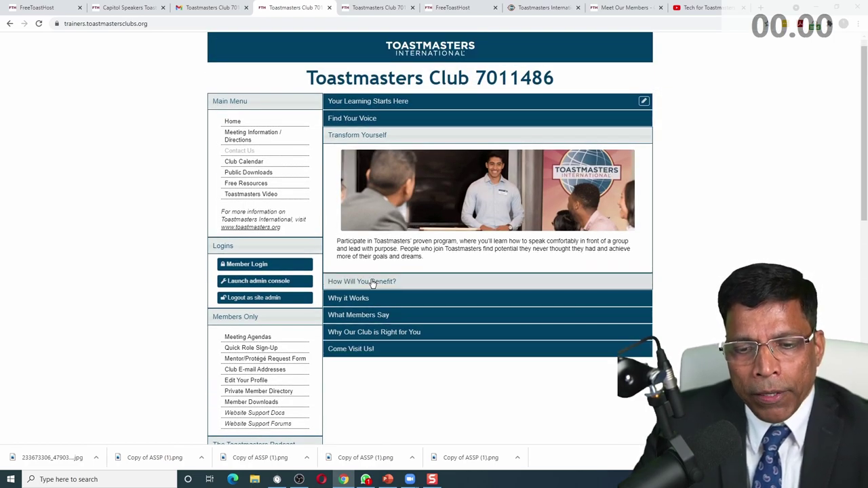
click(372, 283)
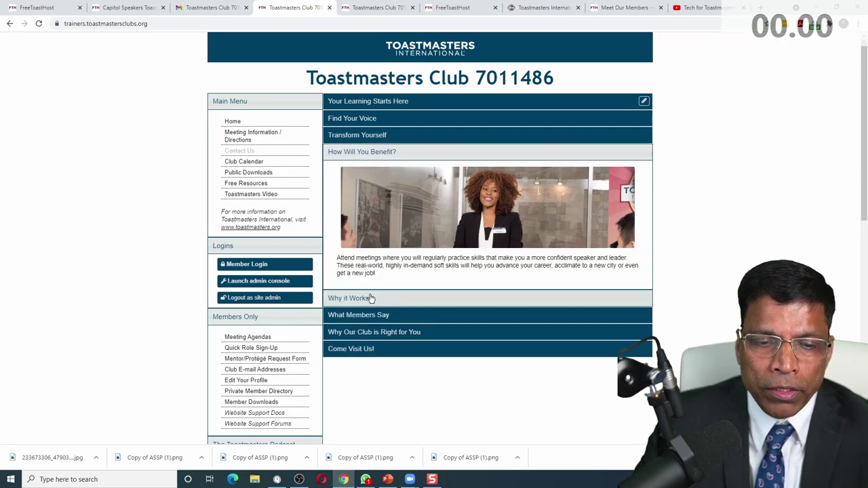
click(263, 282)
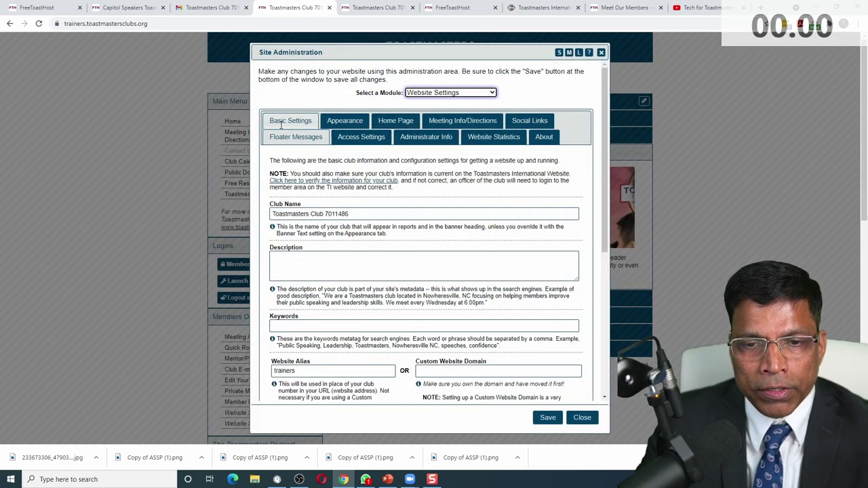
On the Appearance tab, hide the Toastmasters Video menu link and save.
click(335, 120)
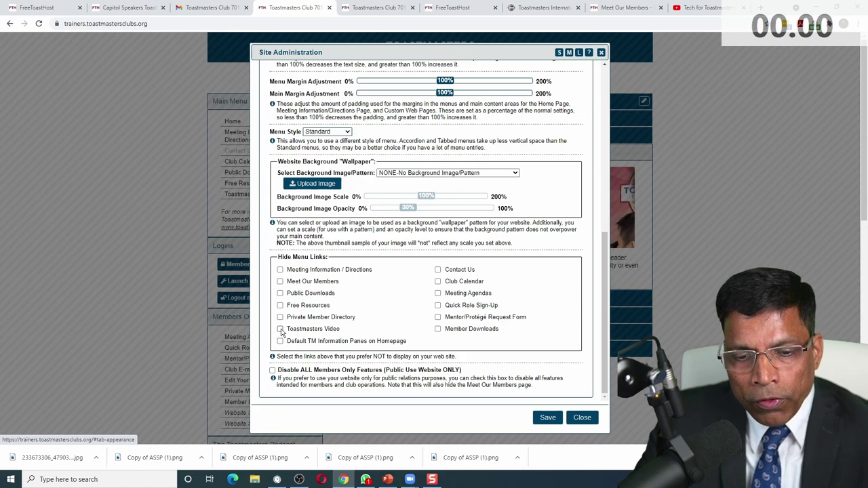
click(280, 330)
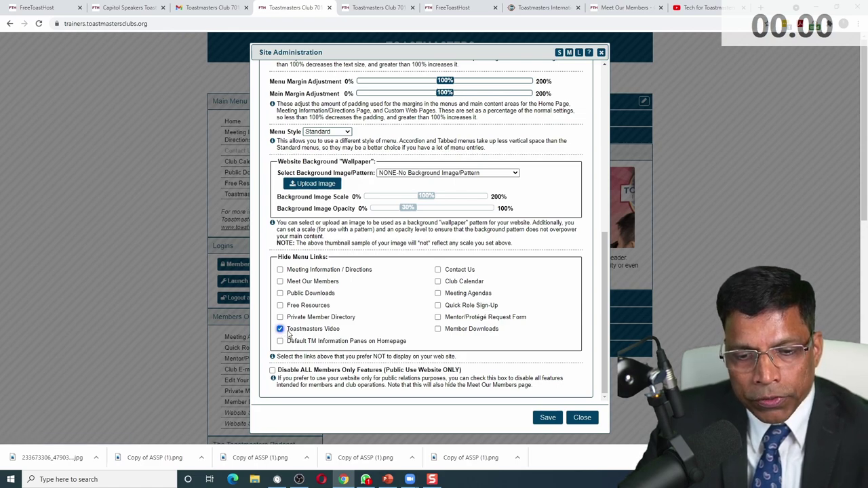
click(548, 419)
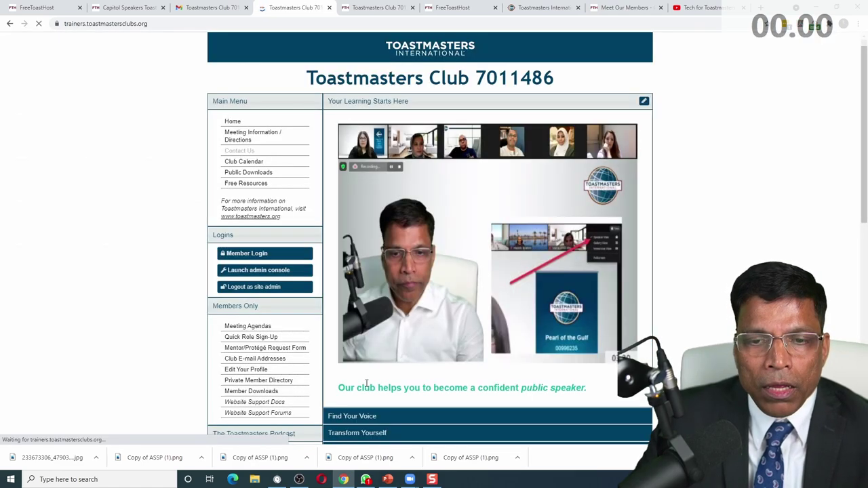
Scroll the reloaded club page to check its menu, then switch to the Capitol Speakers site.
scroll(367, 319, down, 3)
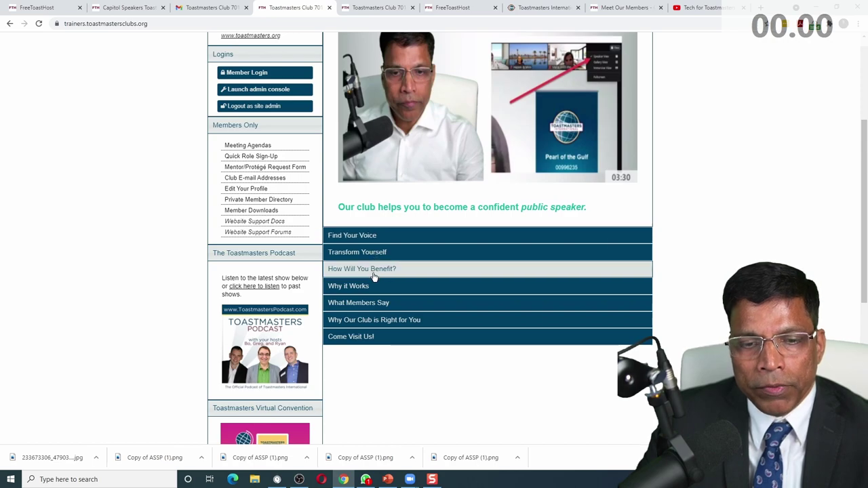
scroll(235, 167, up, 3)
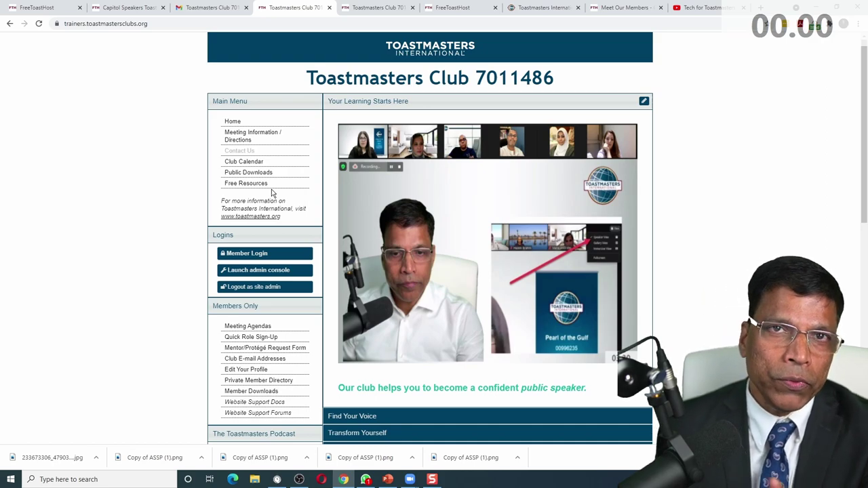
click(122, 8)
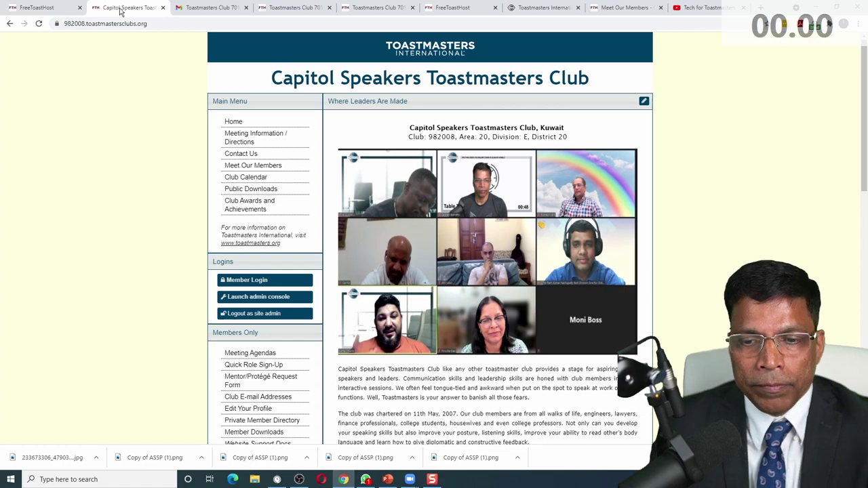
Log out as site admin and open the Meeting Information / Directions page.
click(253, 316)
click(91, 24)
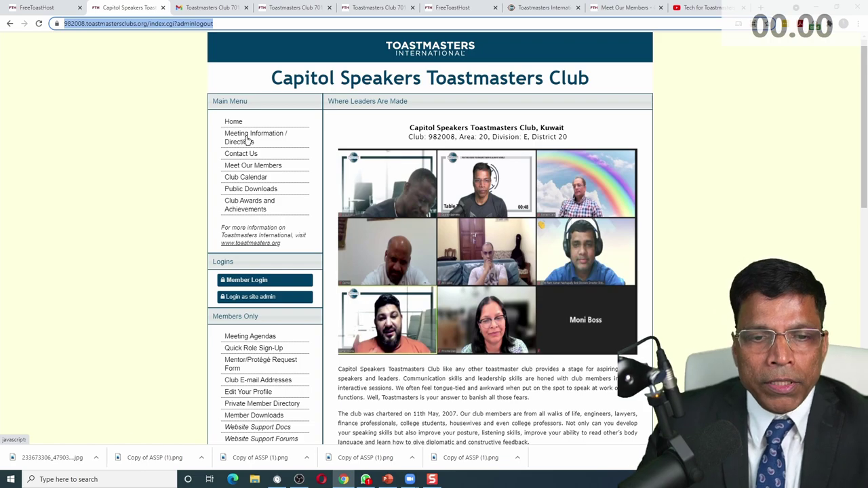
scroll(447, 349, down, 2)
scroll(448, 349, down, 1)
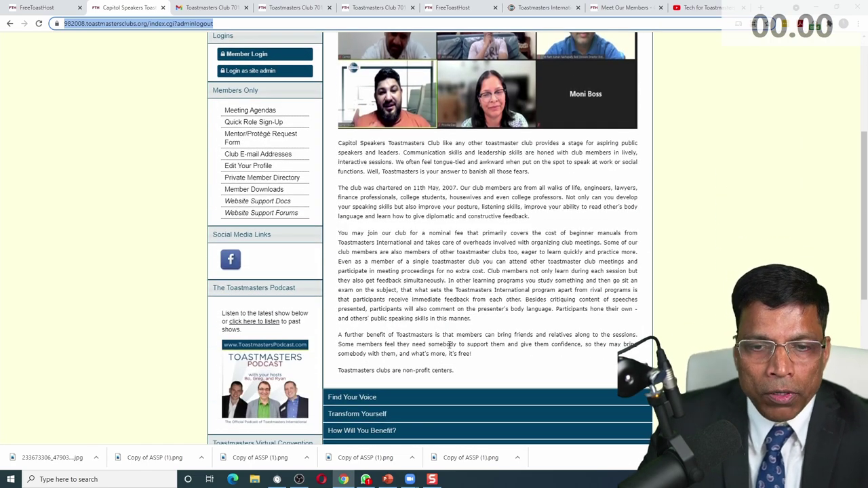
scroll(448, 345, down, 1)
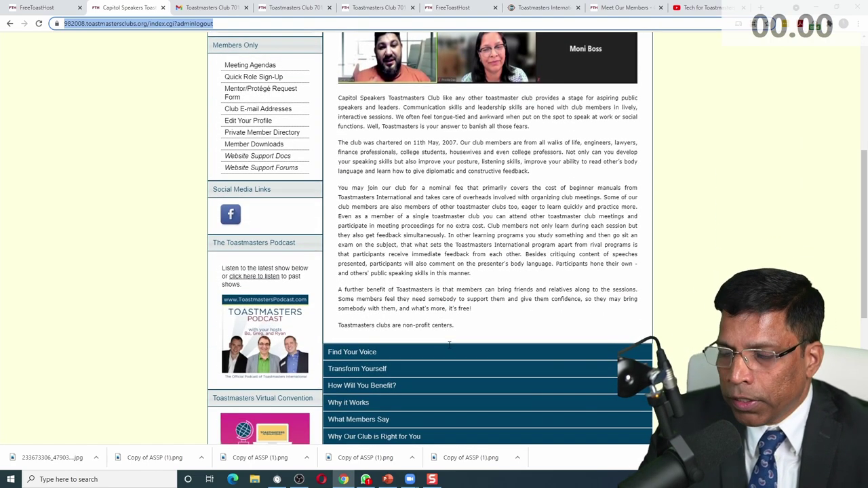
scroll(449, 344, up, 4)
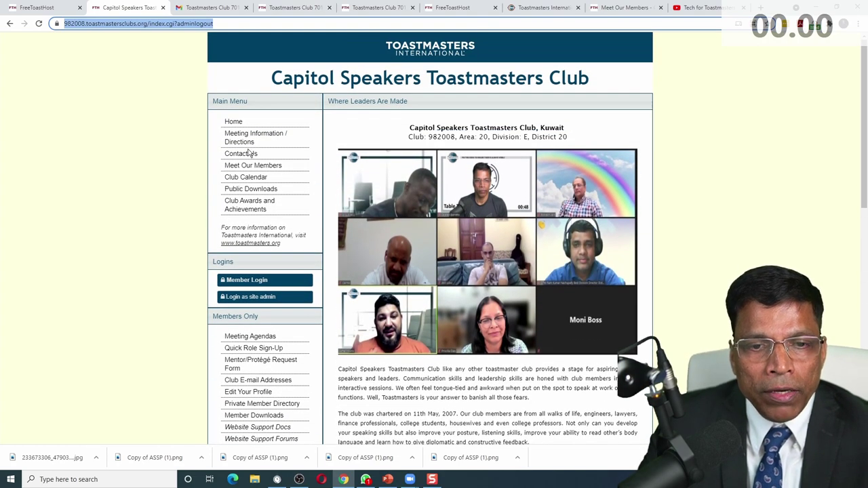
click(244, 139)
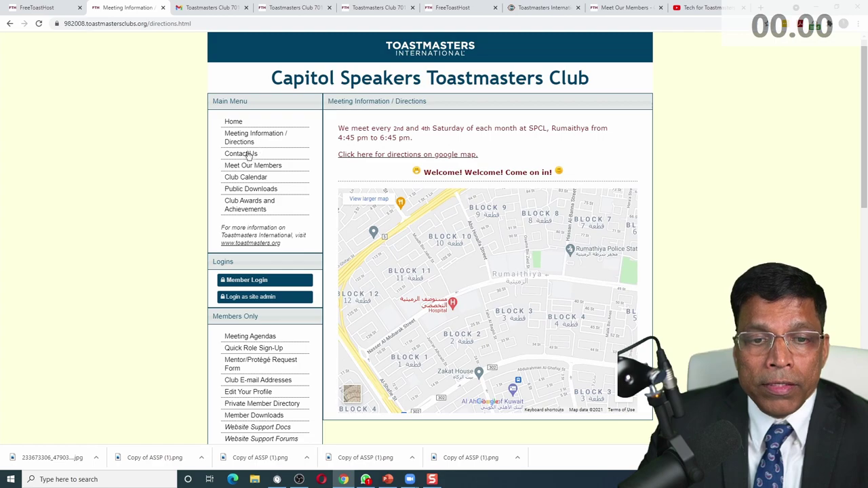
click(243, 153)
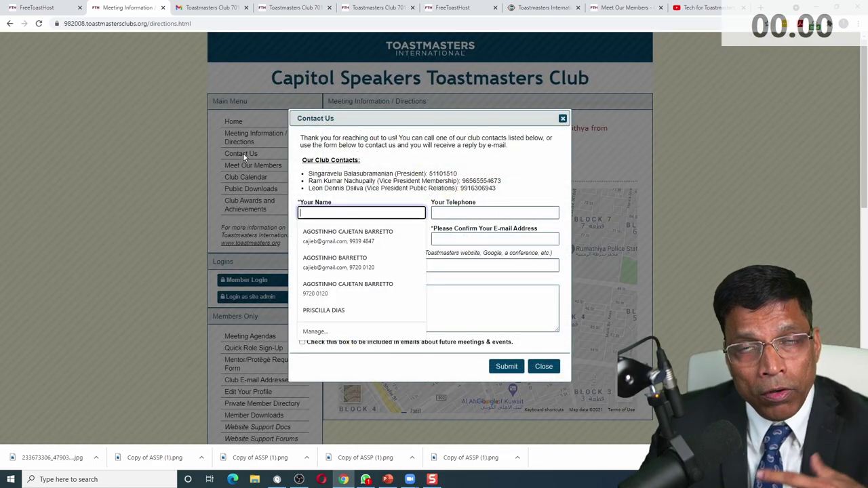
click(382, 181)
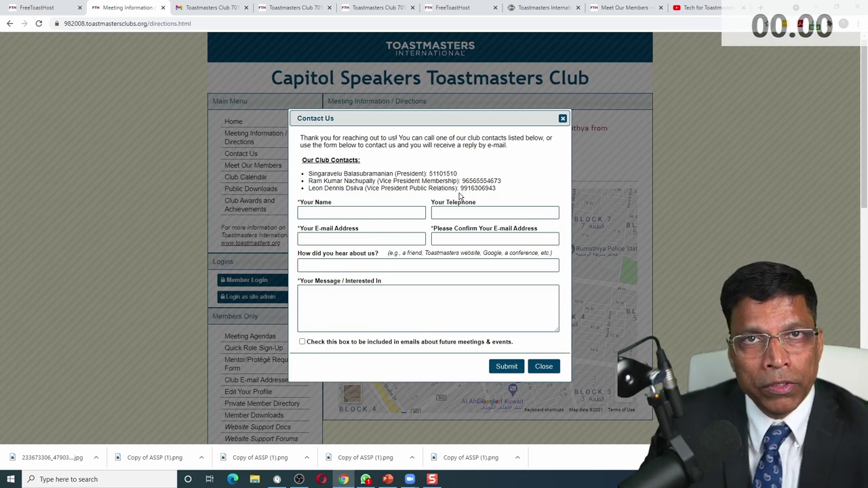
key(Escape)
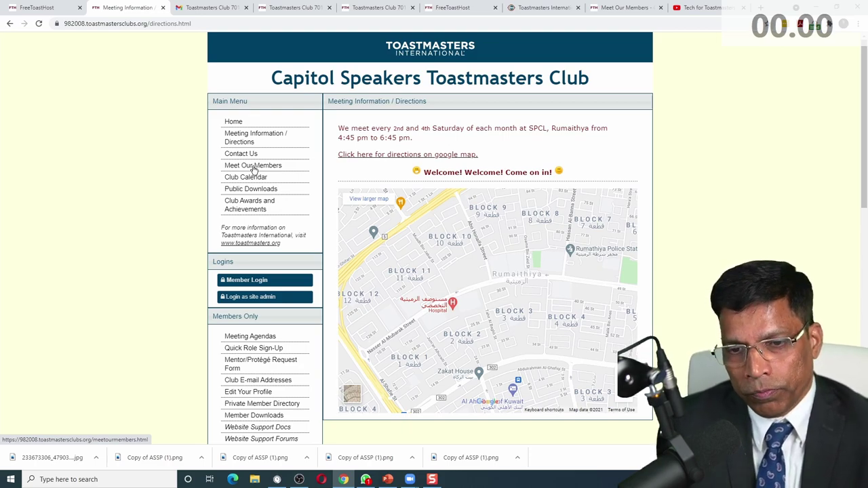
Open Meet Our Members and scroll through the officers' and members' roles and bios.
click(254, 169)
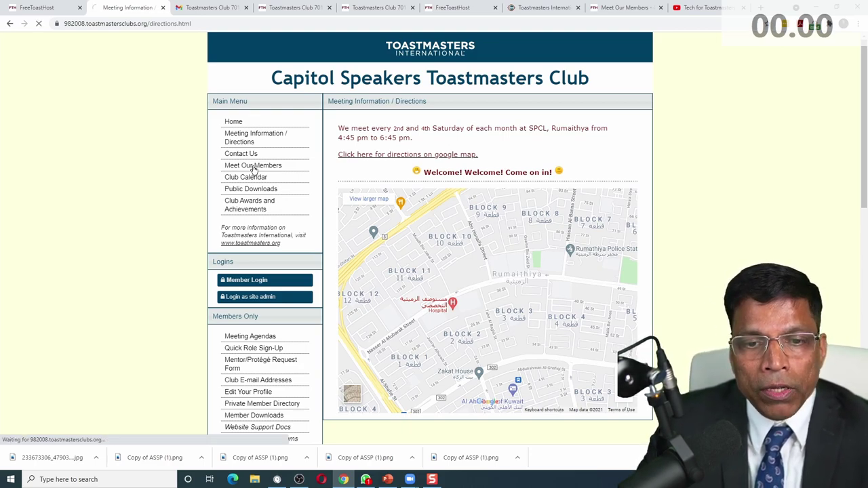
scroll(490, 146, down, 3)
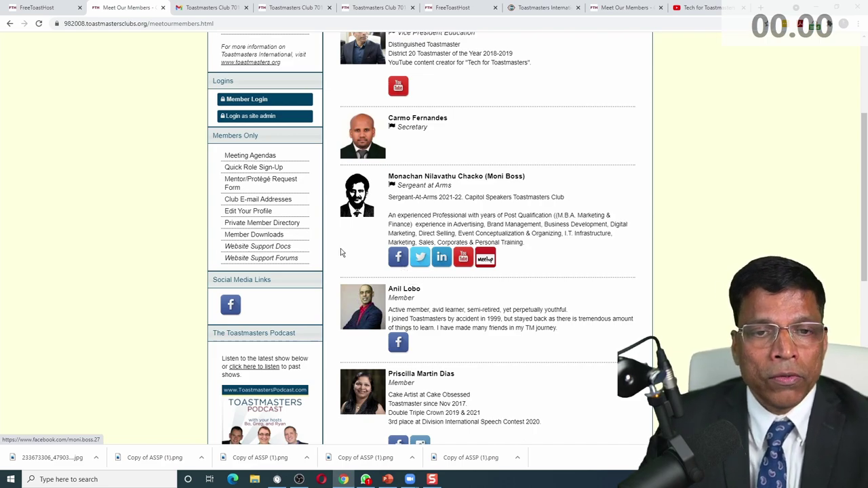
scroll(341, 252, up, 3)
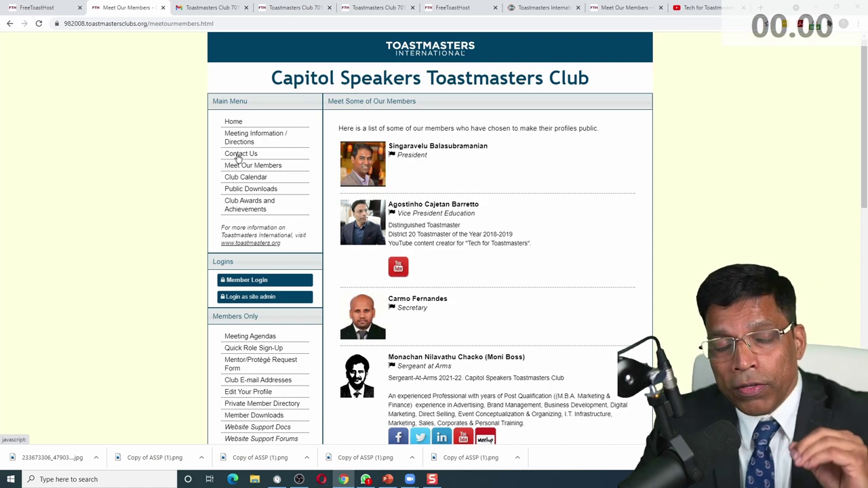
View the August 2021 Club Calendar, then open Club Awards and Achievements.
click(246, 179)
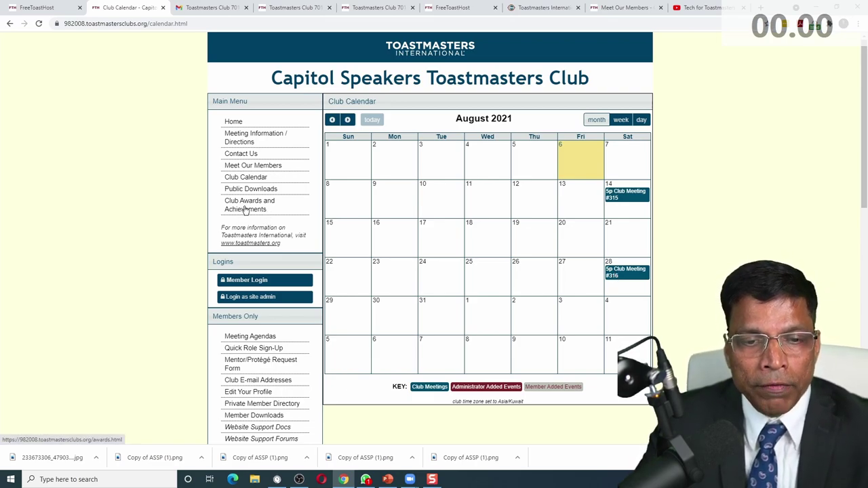
click(246, 210)
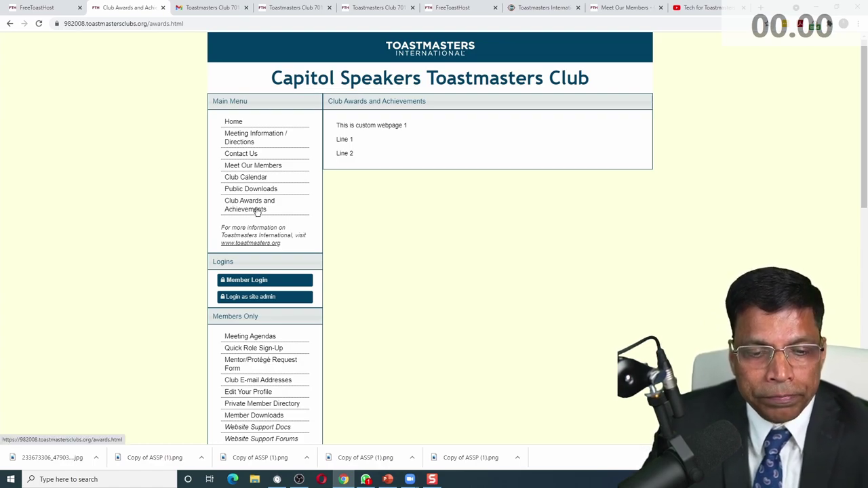
Open Public Downloads to see the October 2012 newsletter, then bring up the Member Login form.
click(258, 195)
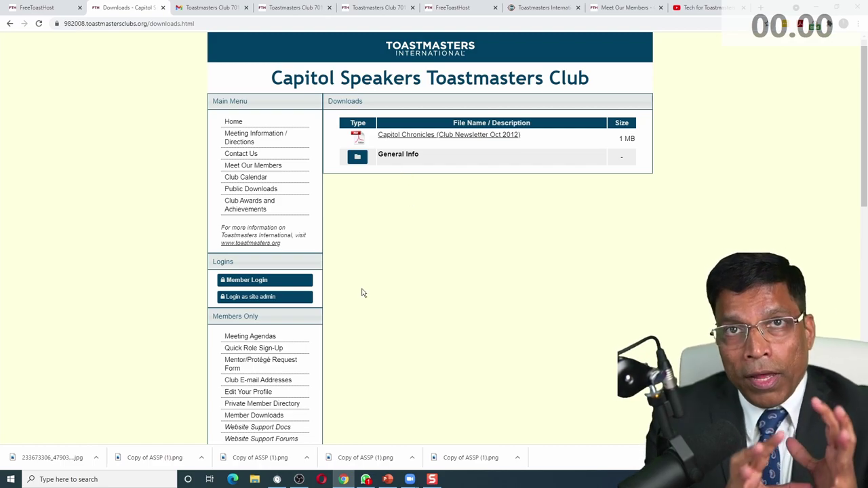
click(268, 283)
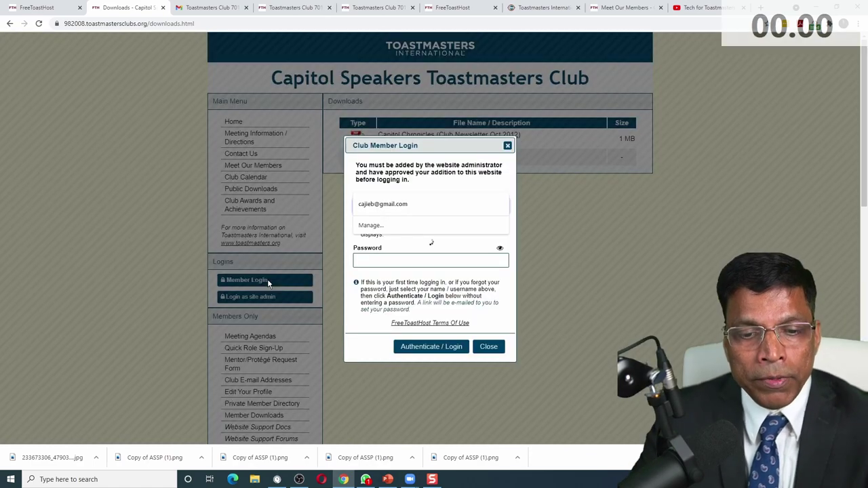
Log in with the saved member credentials and scroll down to the Members Only menu.
click(408, 204)
click(390, 257)
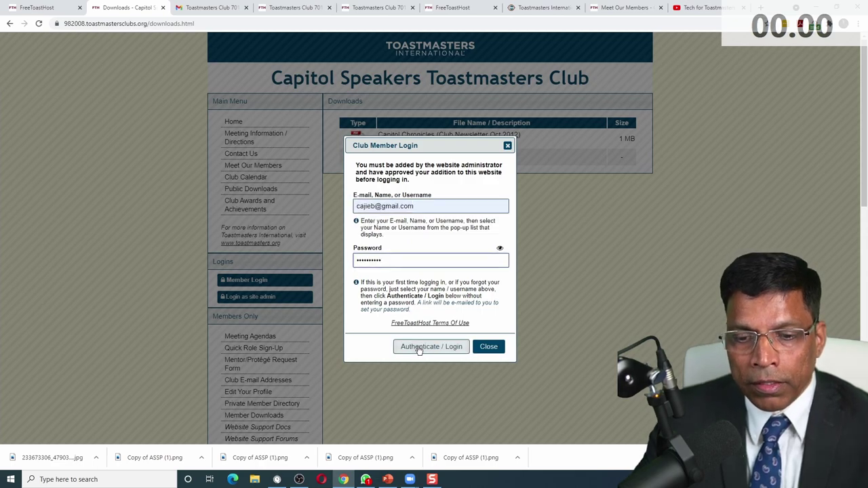
click(419, 347)
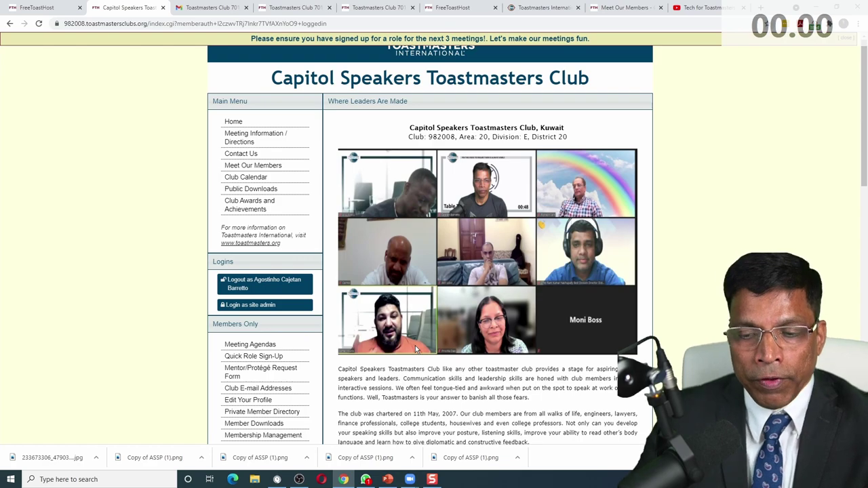
scroll(384, 331, down, 3)
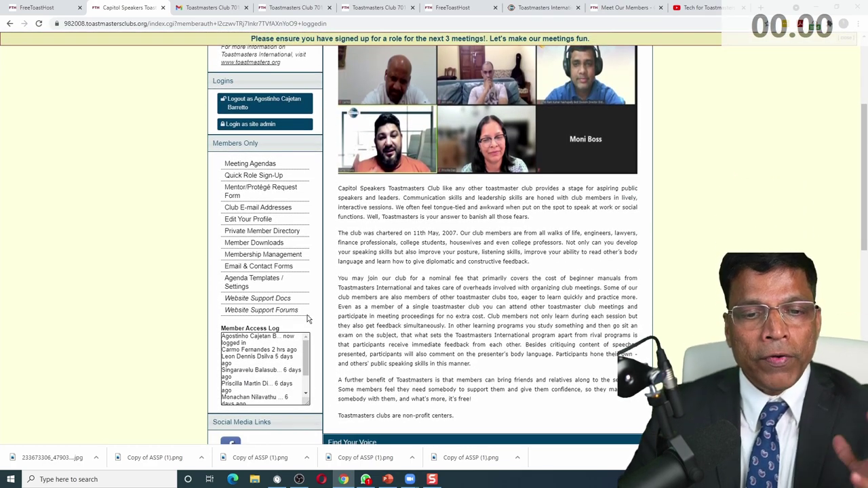
Open Meeting Agendas and highlight the August 14, 2021 meeting date.
click(259, 168)
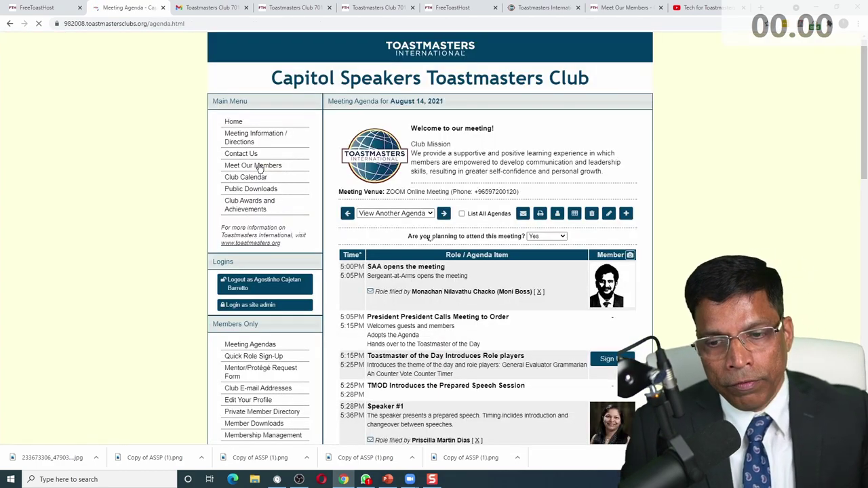
scroll(259, 168, down, 1)
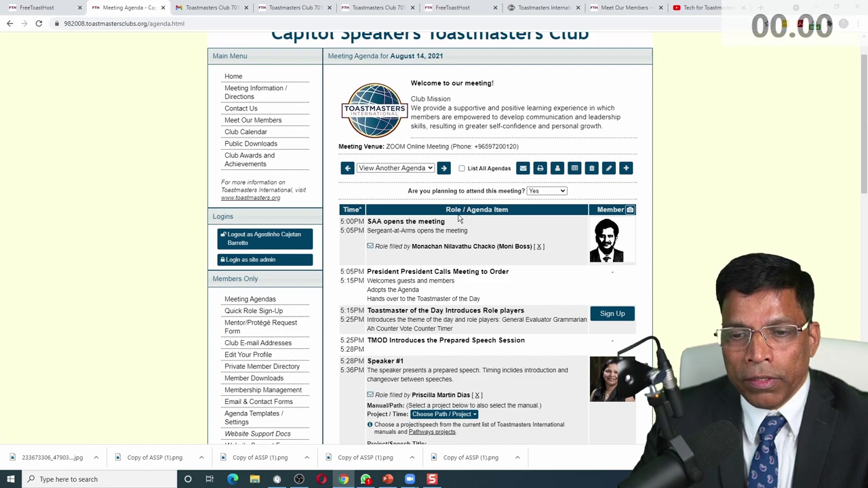
scroll(463, 224, up, 1)
drag(453, 105, 386, 112)
Scroll through the agenda's timed roles and speaker slots, then back to the top.
scroll(413, 185, down, 5)
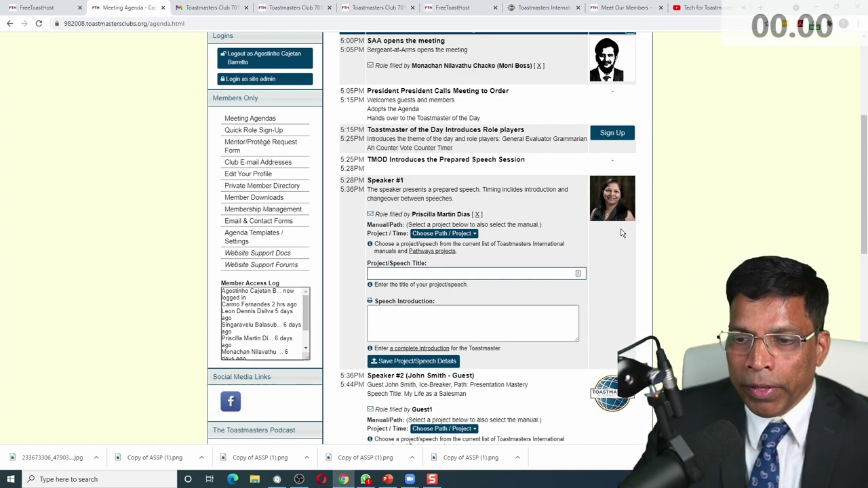
scroll(556, 257, down, 2)
scroll(496, 271, down, 1)
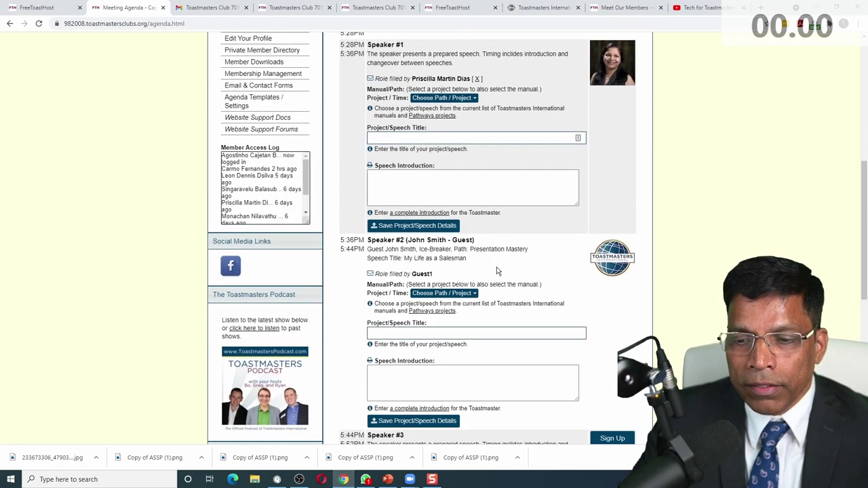
scroll(474, 291, down, 2)
scroll(465, 304, down, 1)
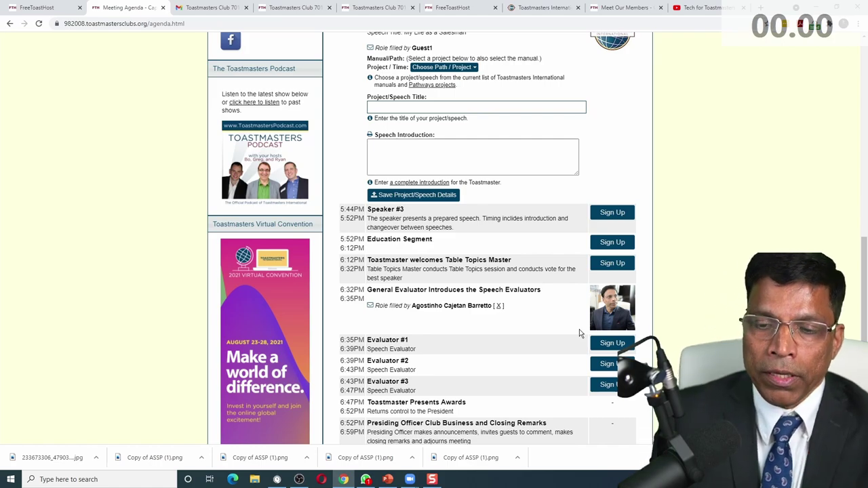
scroll(580, 333, up, 3)
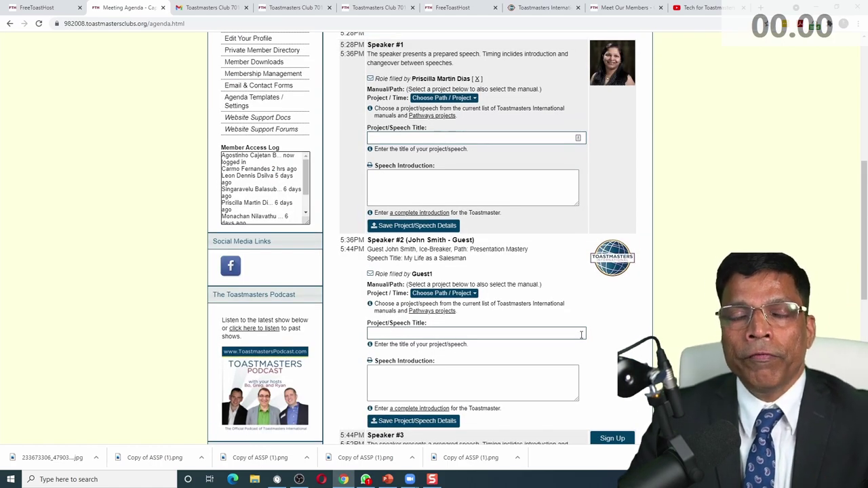
scroll(580, 329, up, 4)
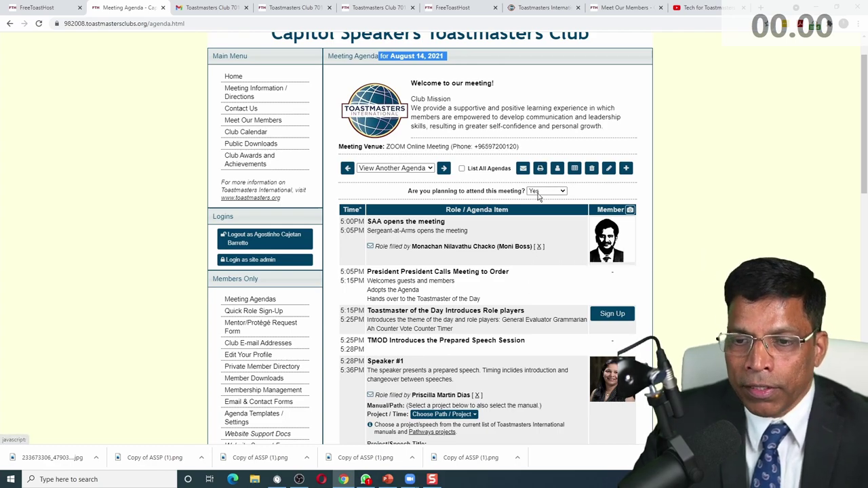
click(540, 167)
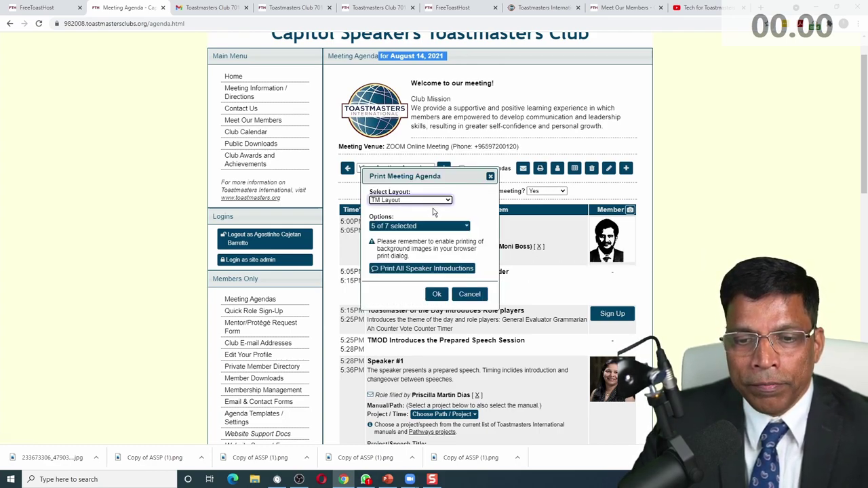
click(444, 200)
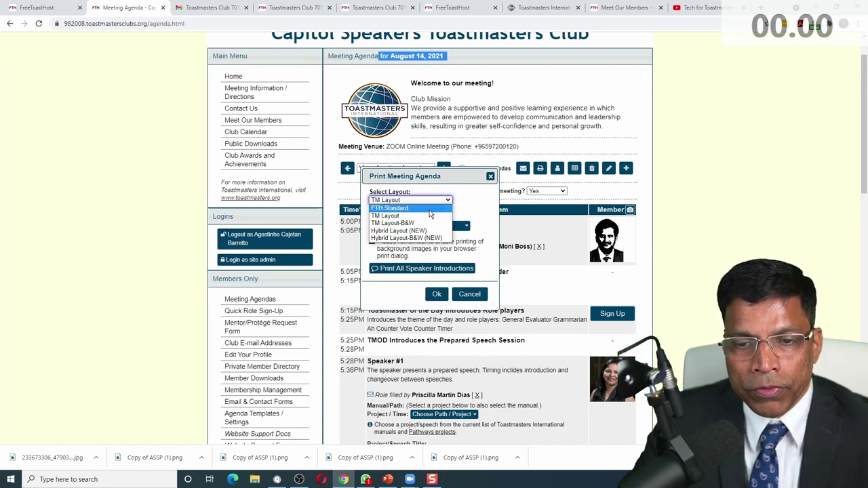
click(396, 208)
click(436, 293)
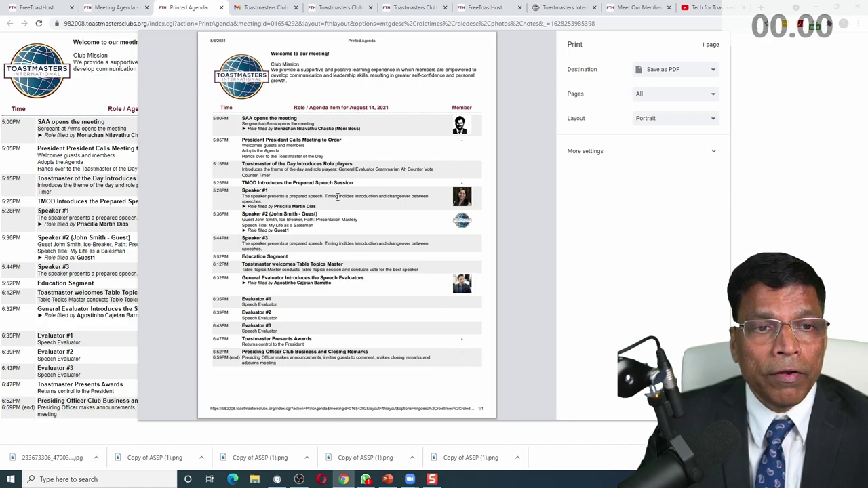
click(220, 7)
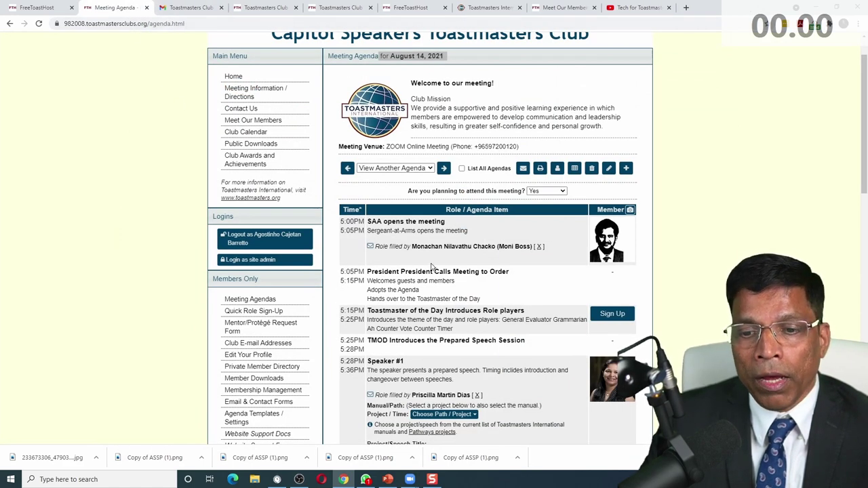
Scroll to Speaker #1, open its speech title field, and show the Pathways project list.
scroll(433, 268, down, 2)
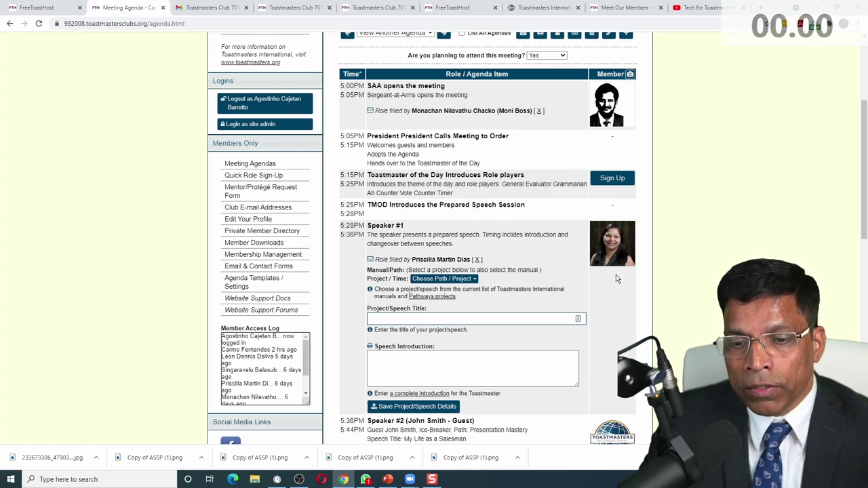
scroll(405, 288, down, 1)
click(408, 274)
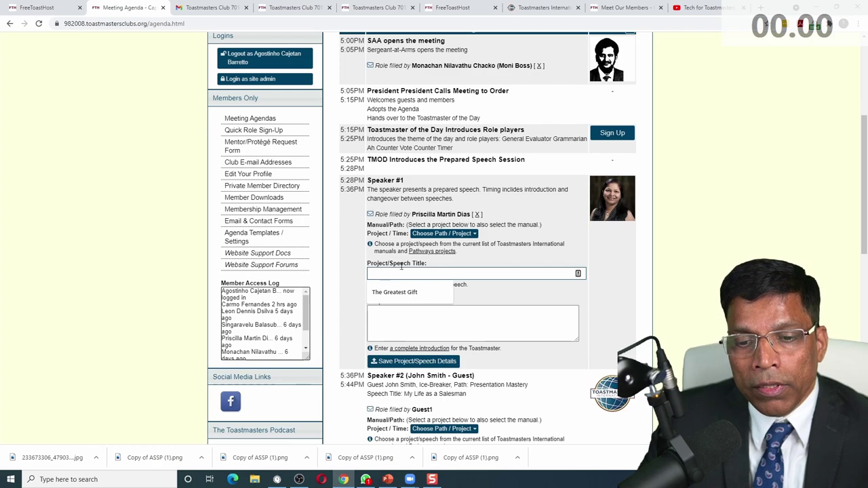
click(362, 260)
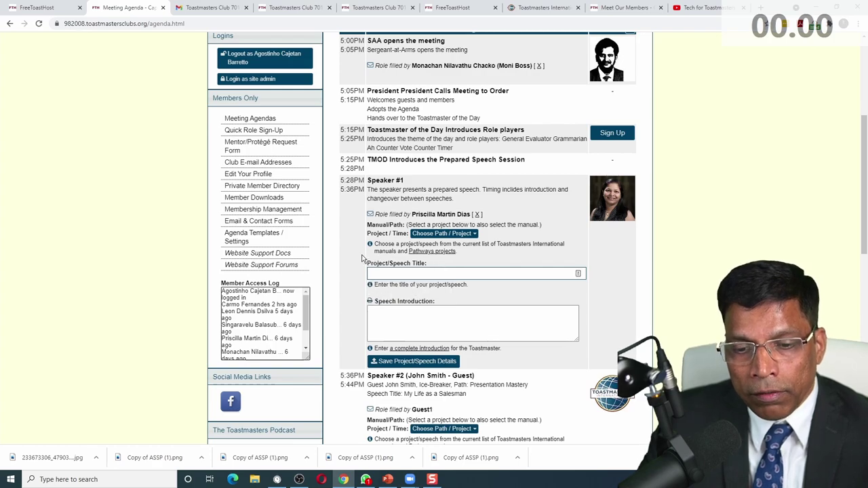
click(472, 234)
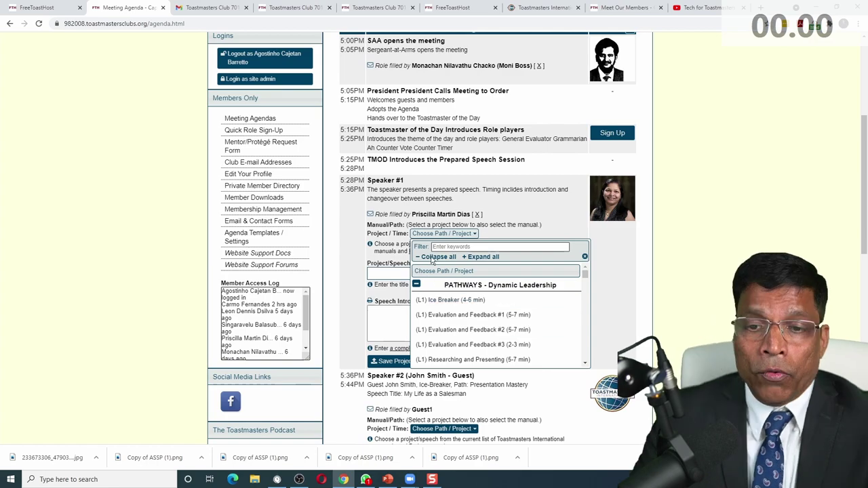
Close the project list unchosen and browse the Tech for Toastmasters YouTube channel's uploads.
click(434, 189)
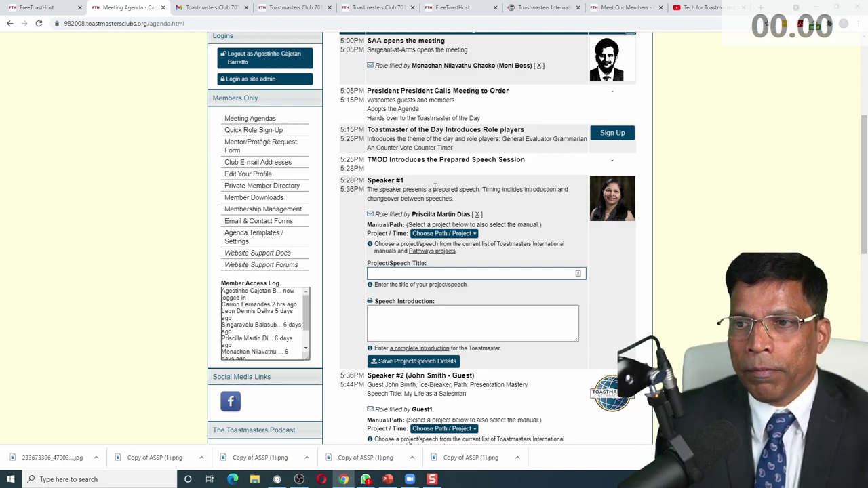
click(685, 8)
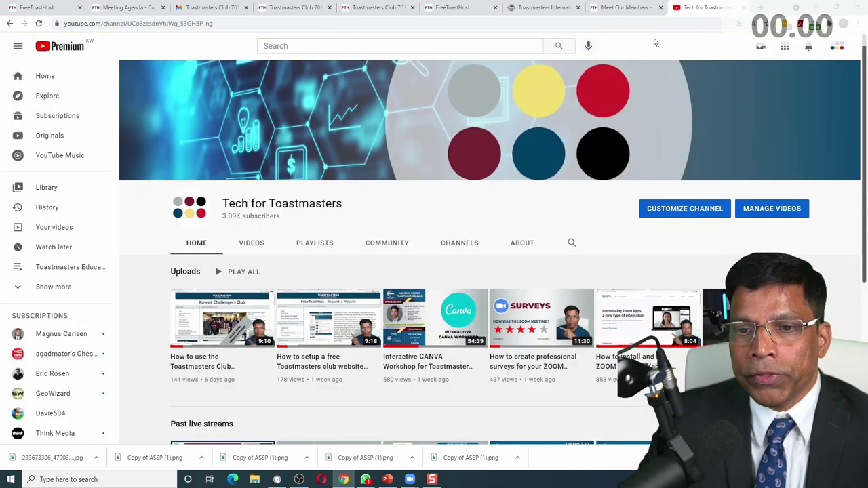
scroll(303, 238, down, 2)
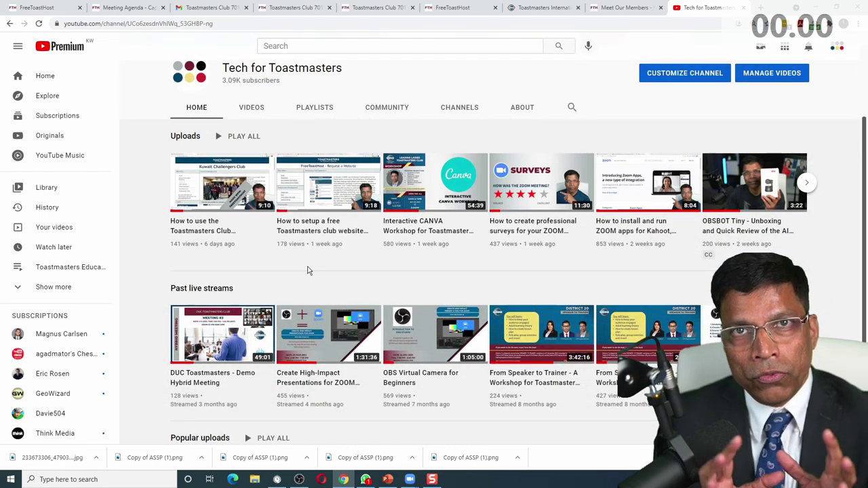